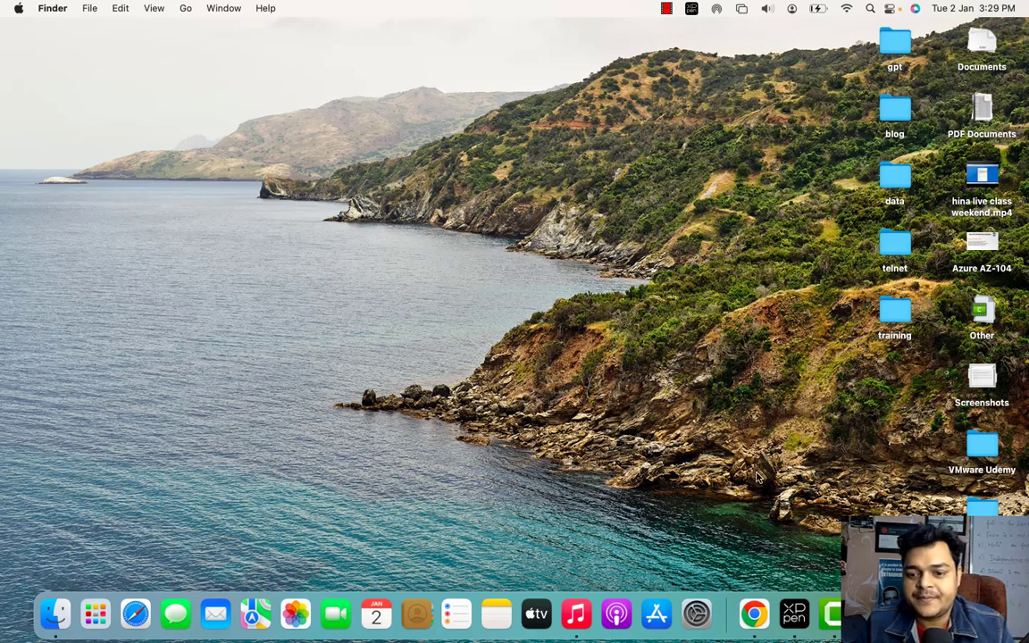
Pause the Camtasia screen recording from its Dock icon's menu.
right_click(831, 613)
left_click(853, 455)
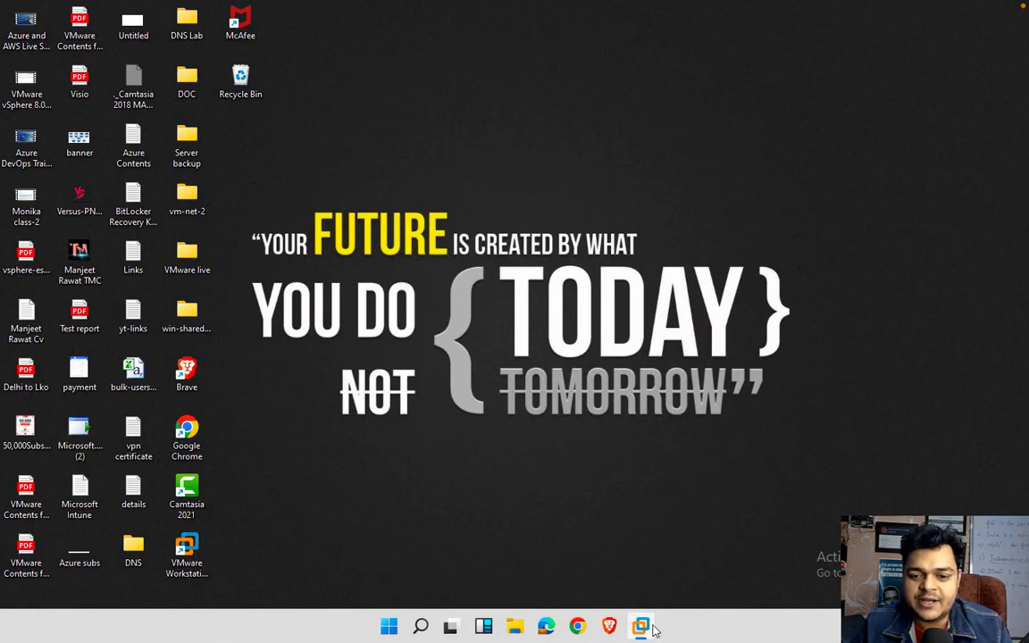
Show the Domain- virtual machine full screen, closing the unused VMware ESXi 8 tab.
mouse_move(650, 631)
left_click(710, 536)
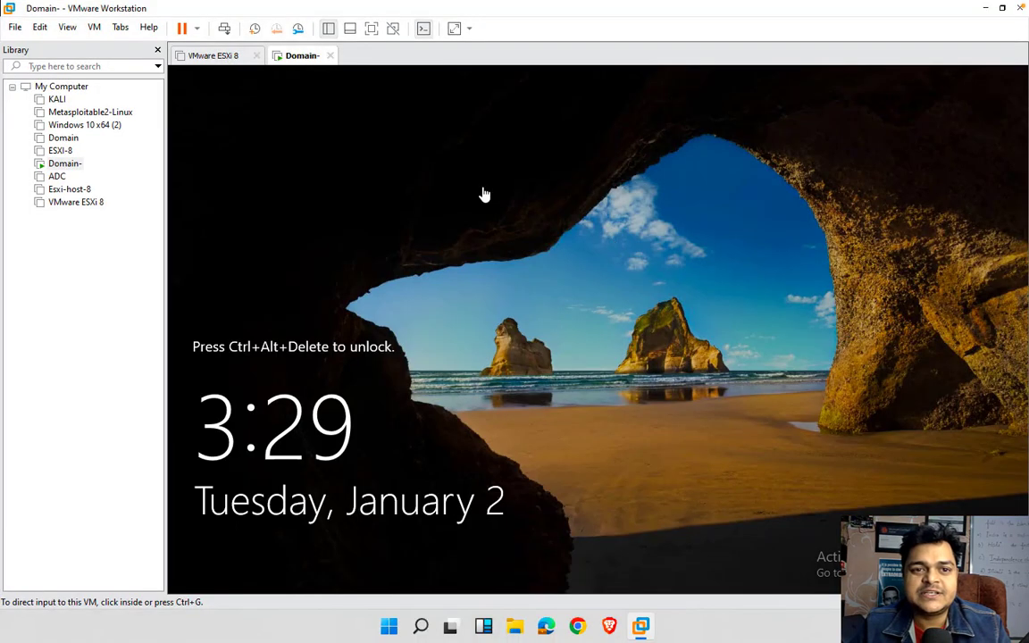
left_click(255, 56)
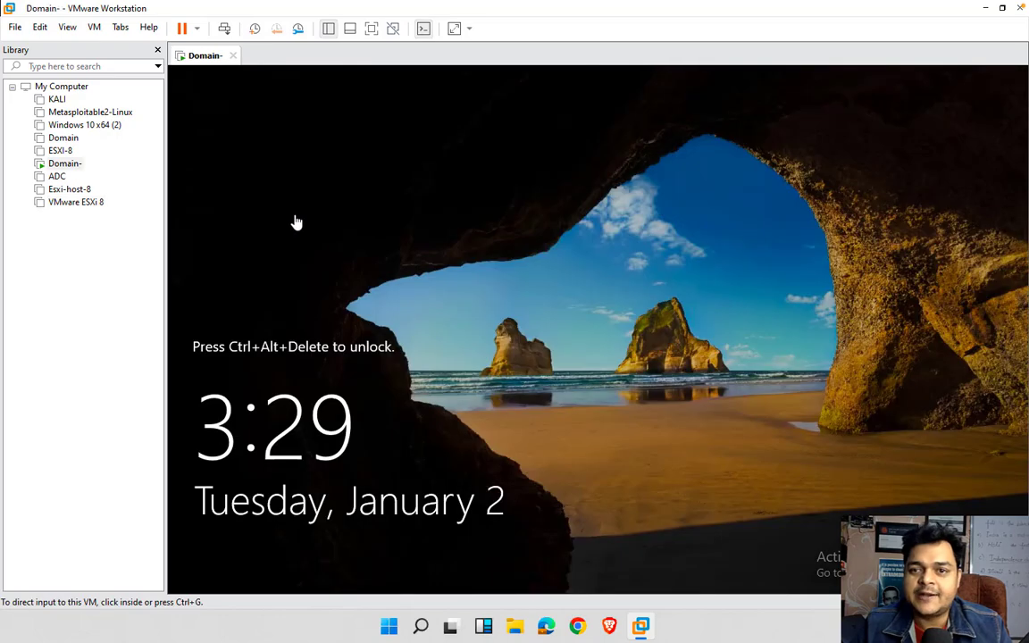
left_click(376, 36)
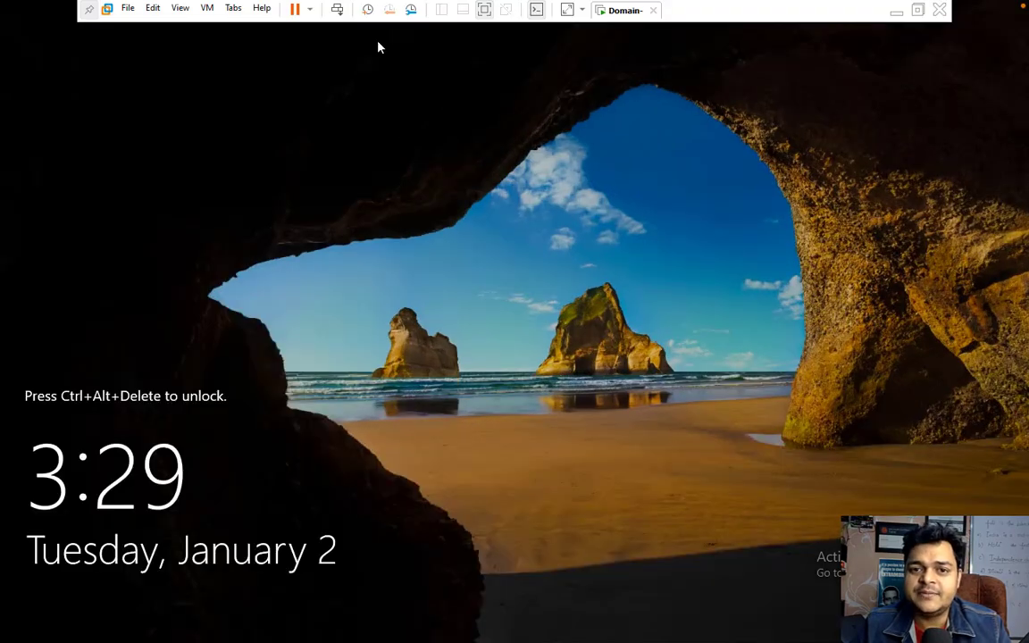
Send Ctrl+Alt+Del and sign in as the domain administrator with the account password.
left_click(337, 11)
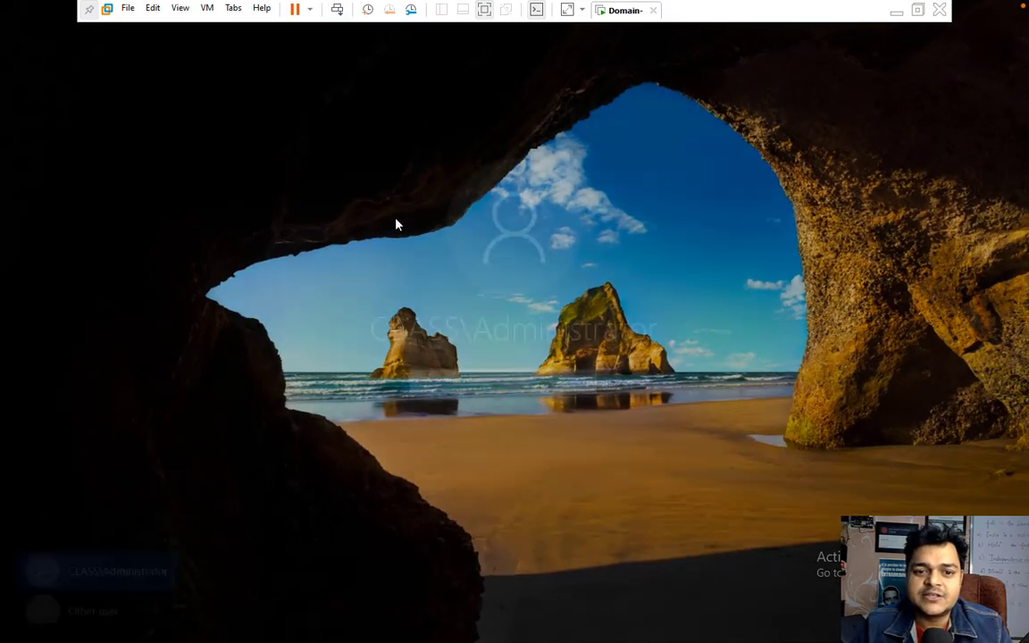
type("123456")
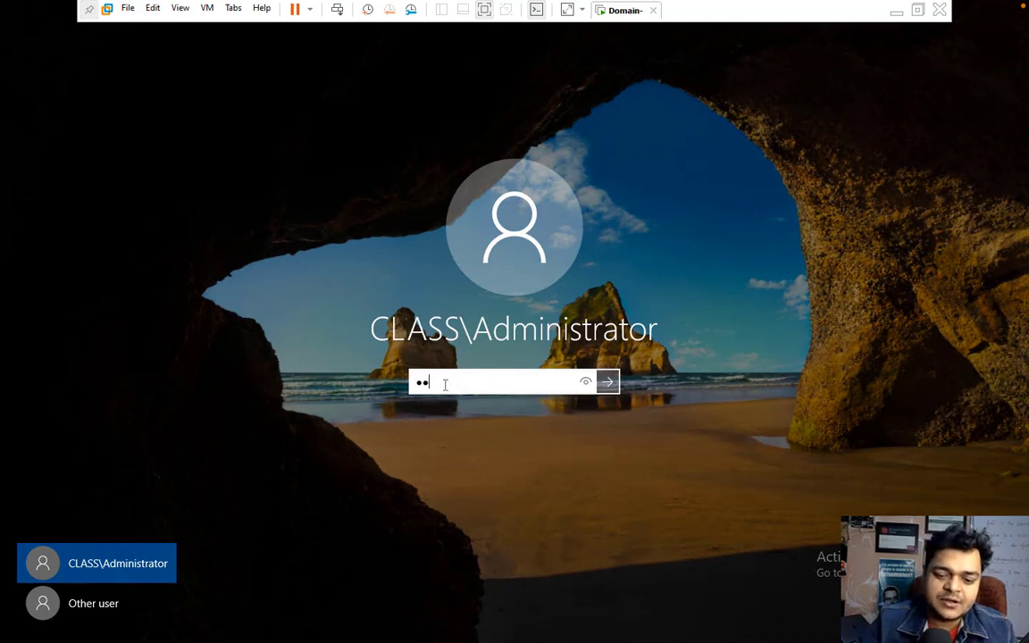
type("7890")
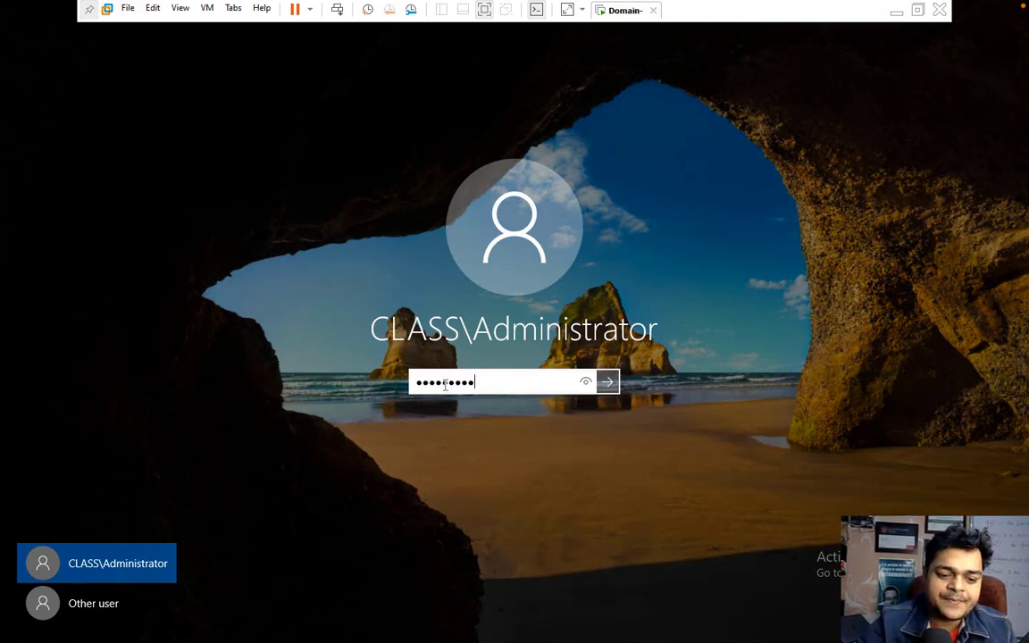
key("Return")
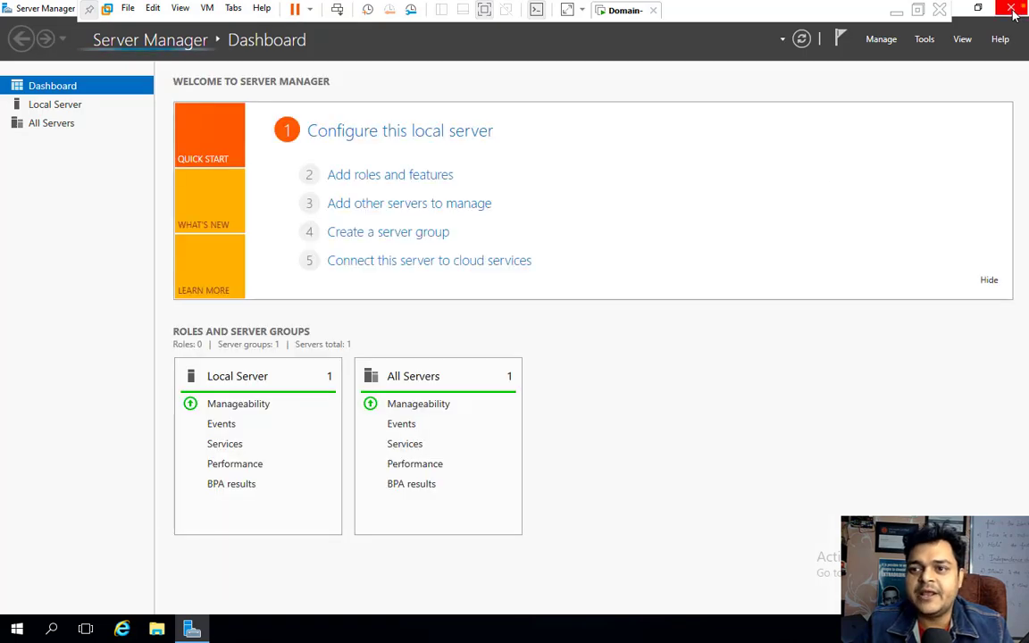
Close Server Manager and refresh the desktop twice.
left_click(1015, 9)
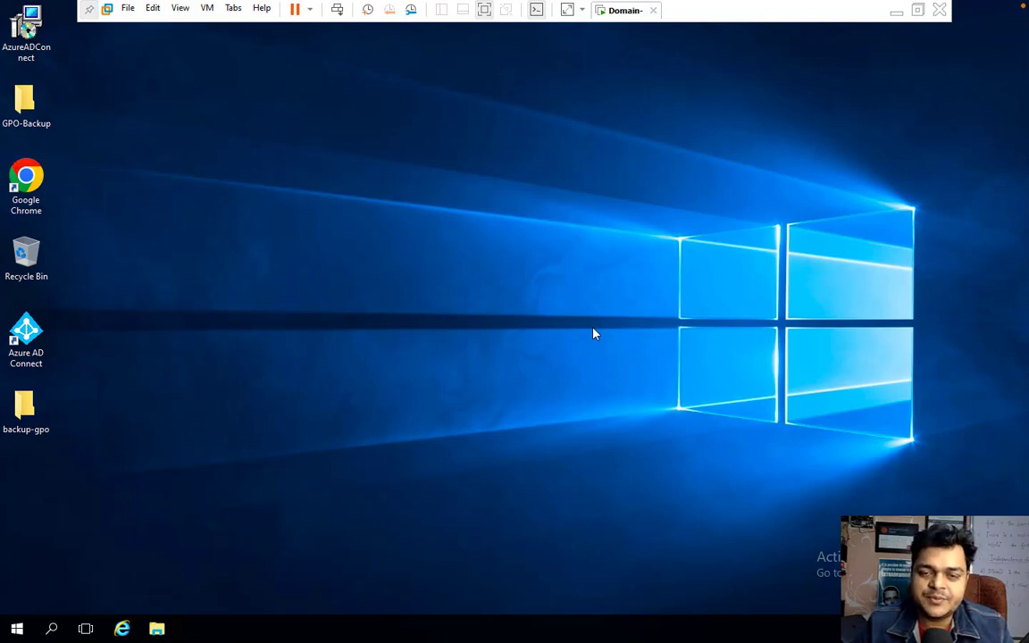
right_click(594, 333)
left_click(636, 374)
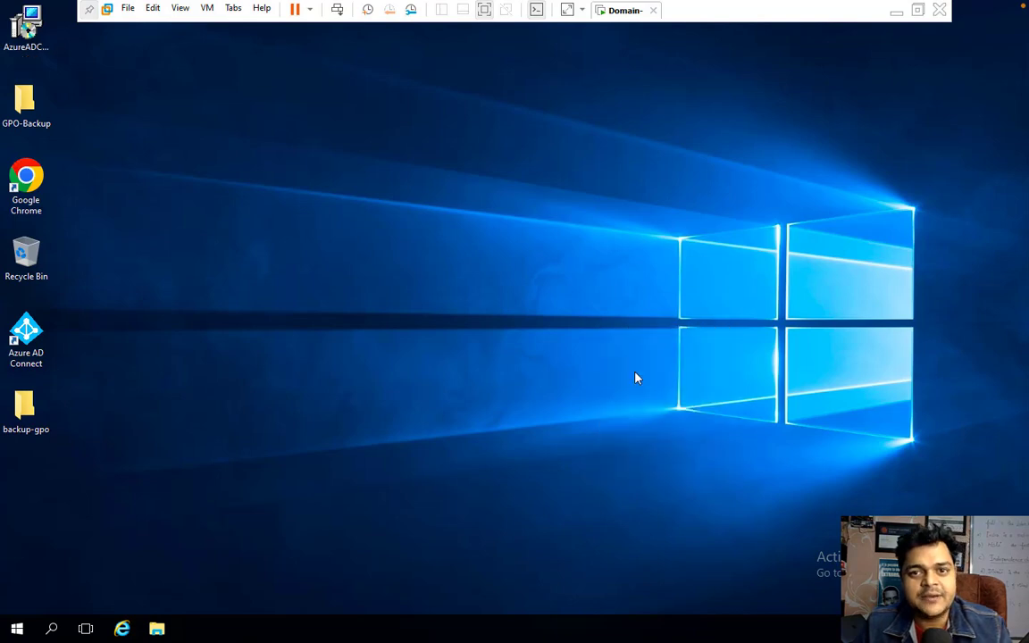
right_click(637, 378)
left_click(668, 414)
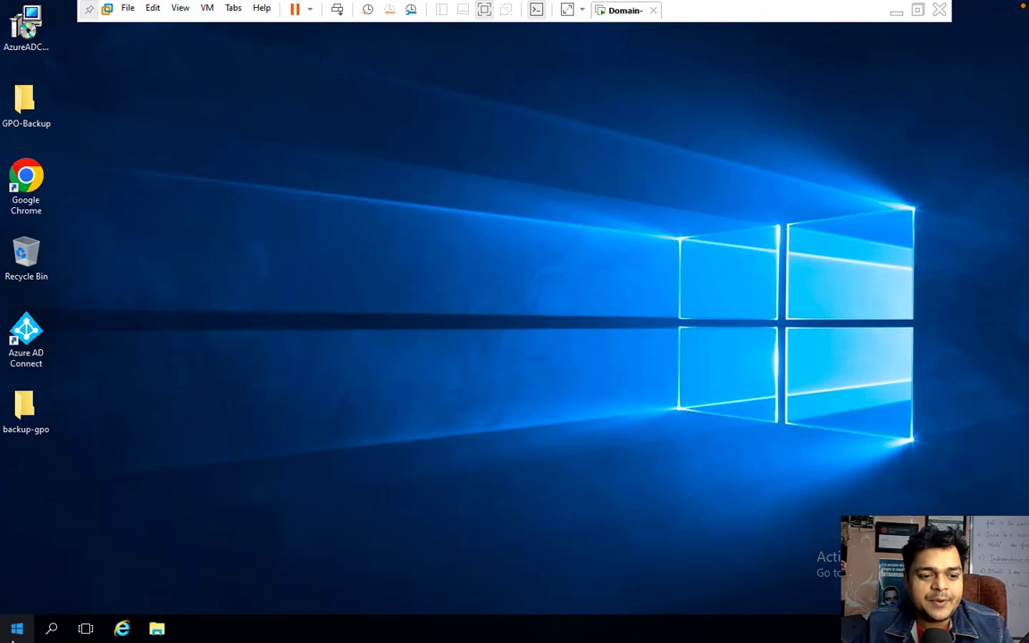
Reopen Server Manager from Start and launch Active Directory Users and Computers from Tools.
left_click(17, 628)
left_click(259, 226)
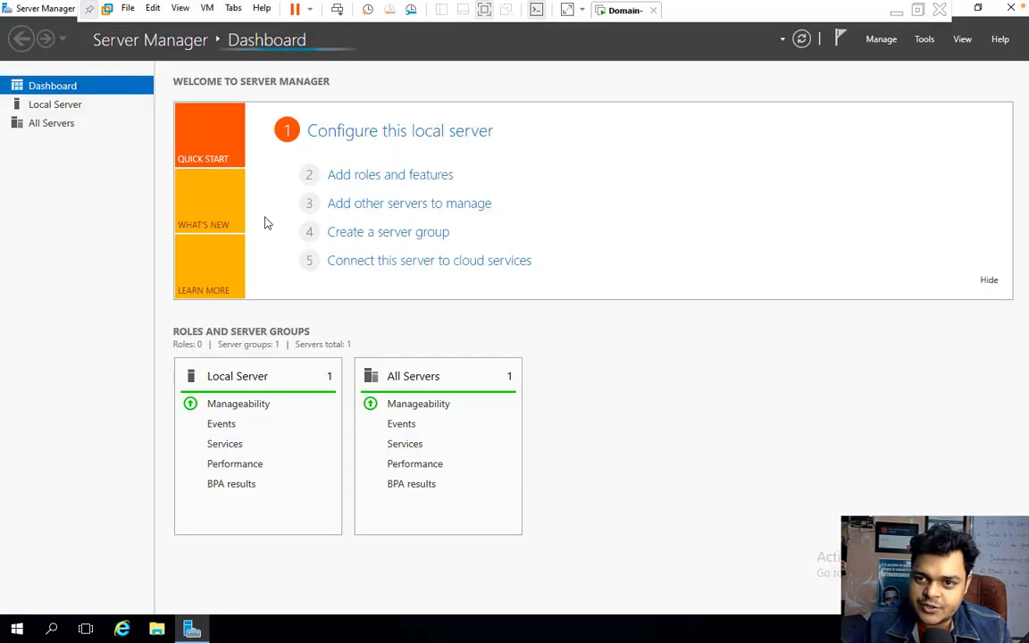
left_click(923, 39)
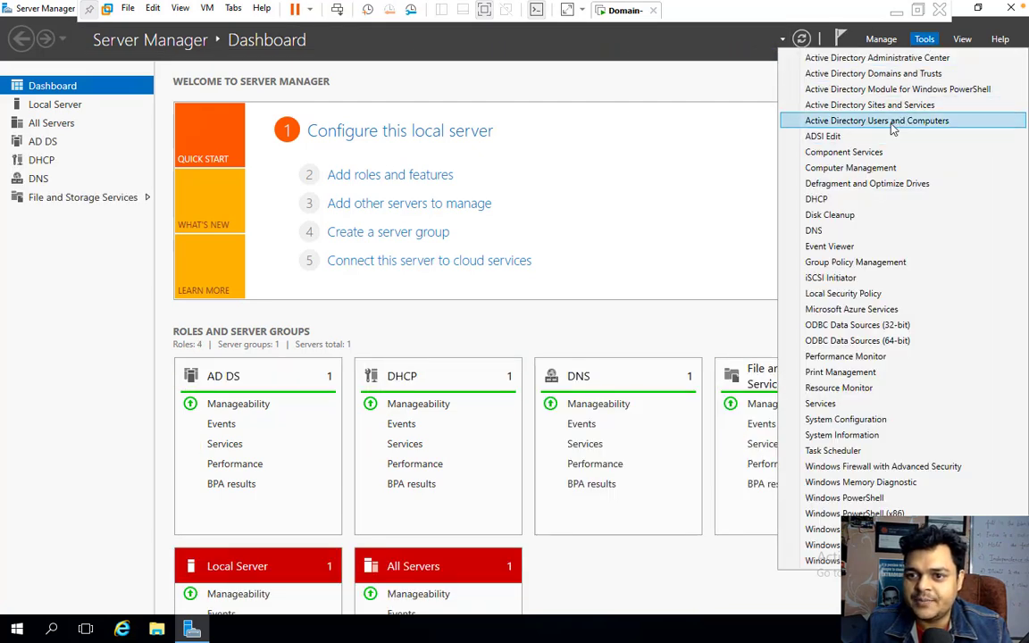
left_click(892, 122)
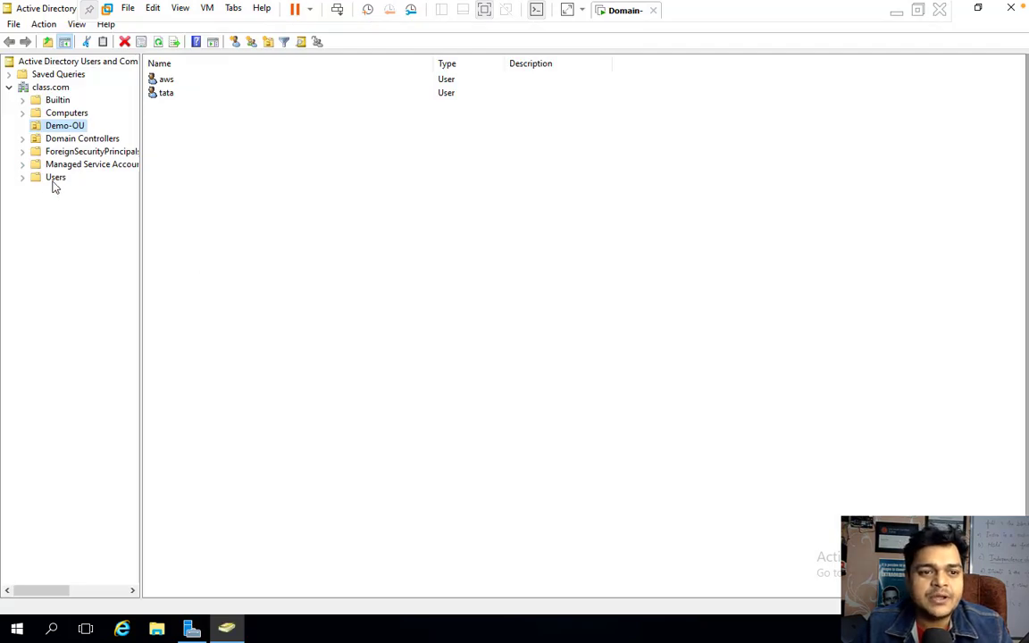
In Users, select the telnet, global and class accounts, then dismiss the Windows Update settings.
left_click(52, 178)
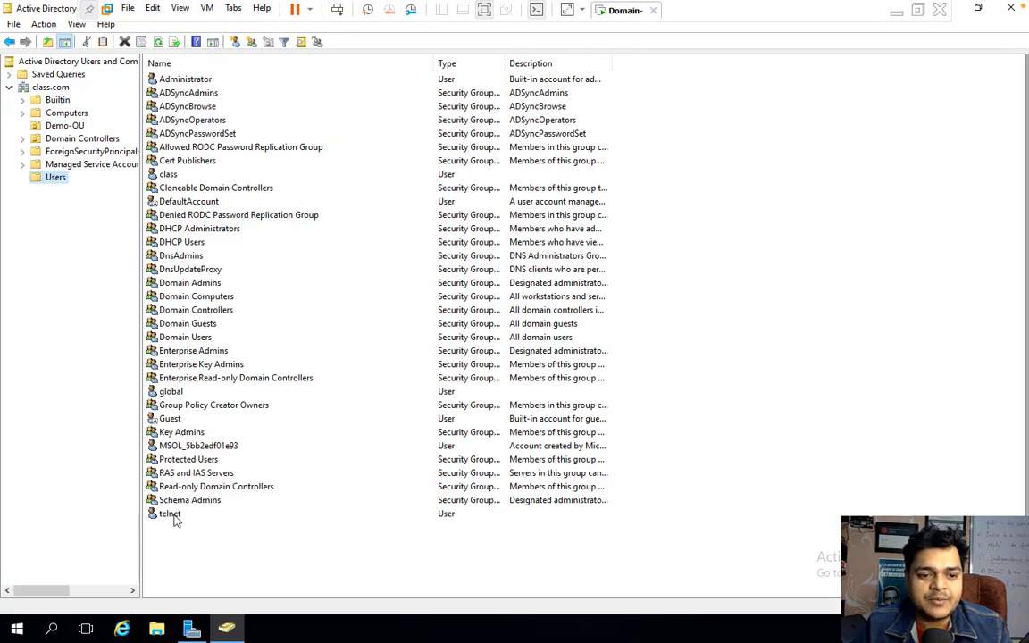
left_click(176, 516)
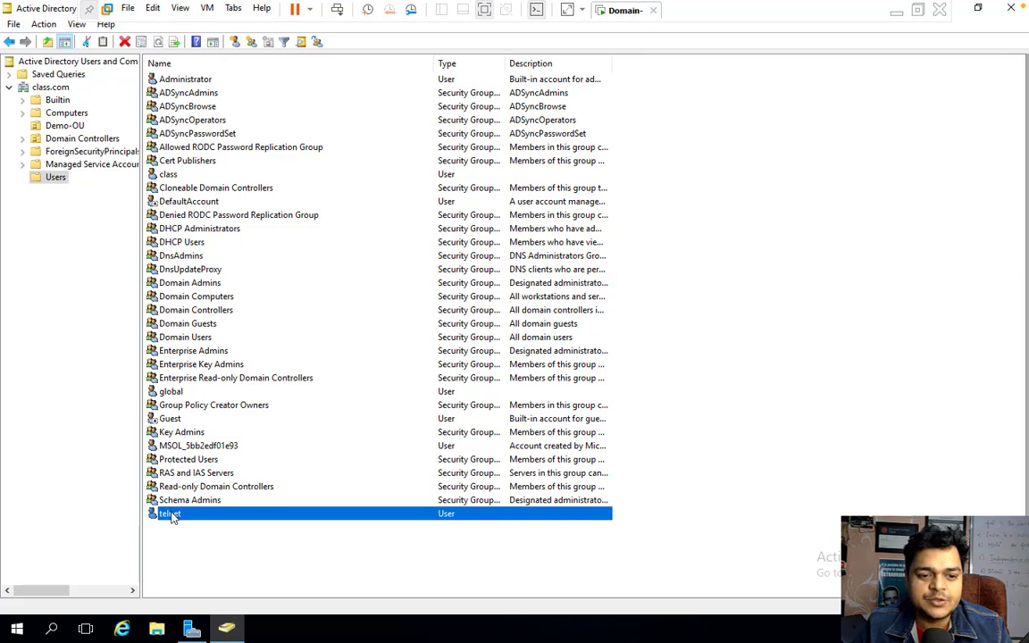
left_click(172, 393)
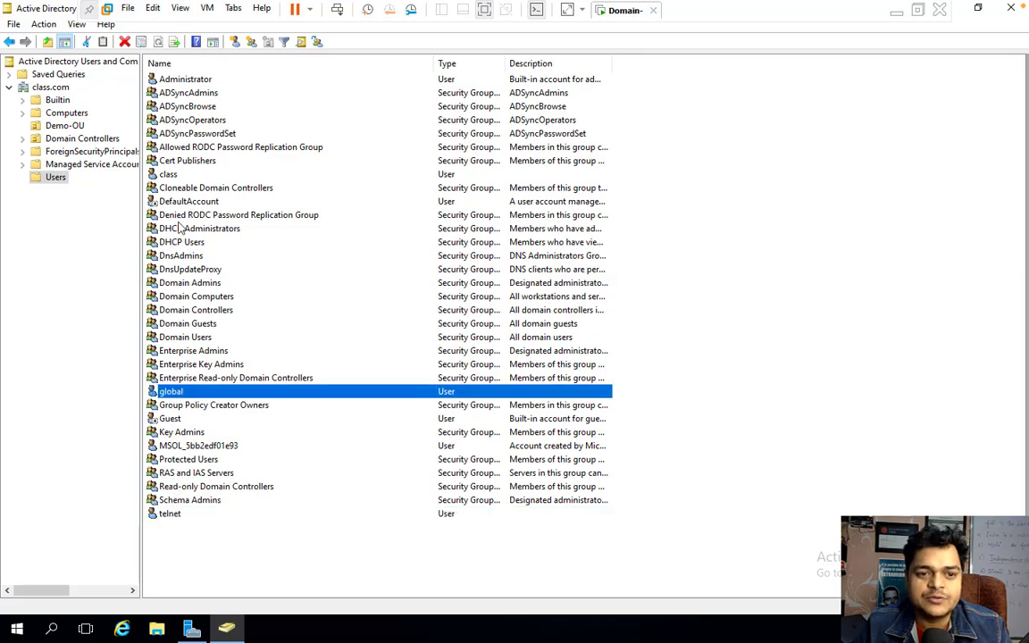
left_click(178, 176)
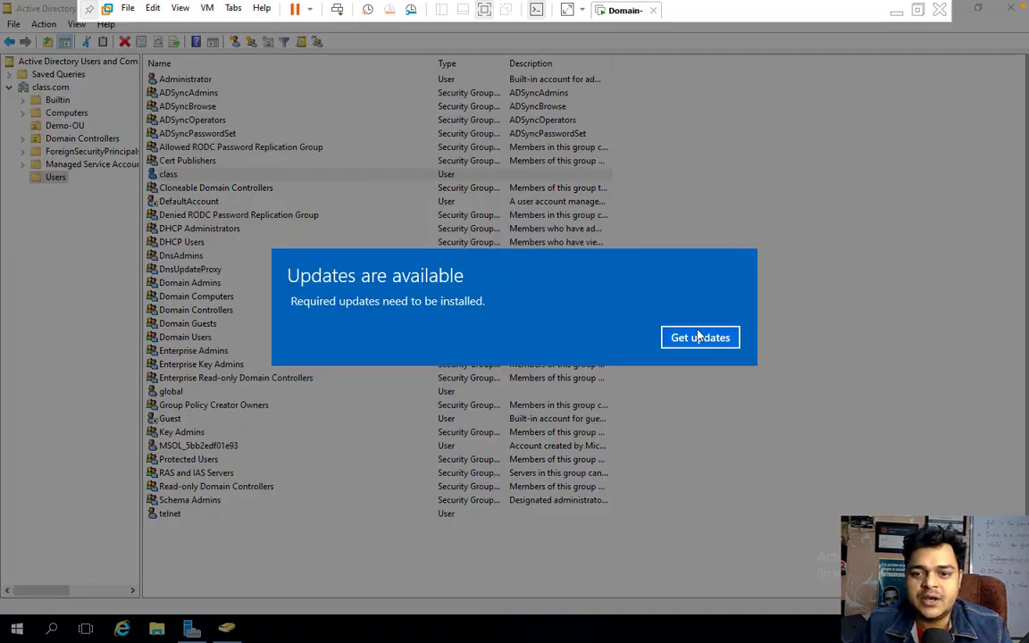
left_click(699, 337)
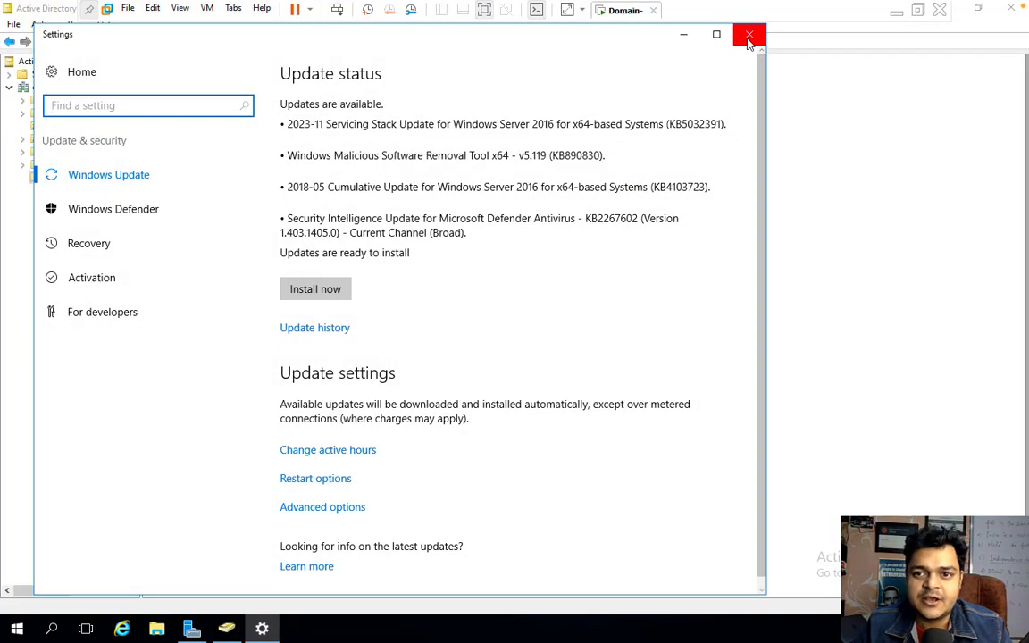
left_click(749, 34)
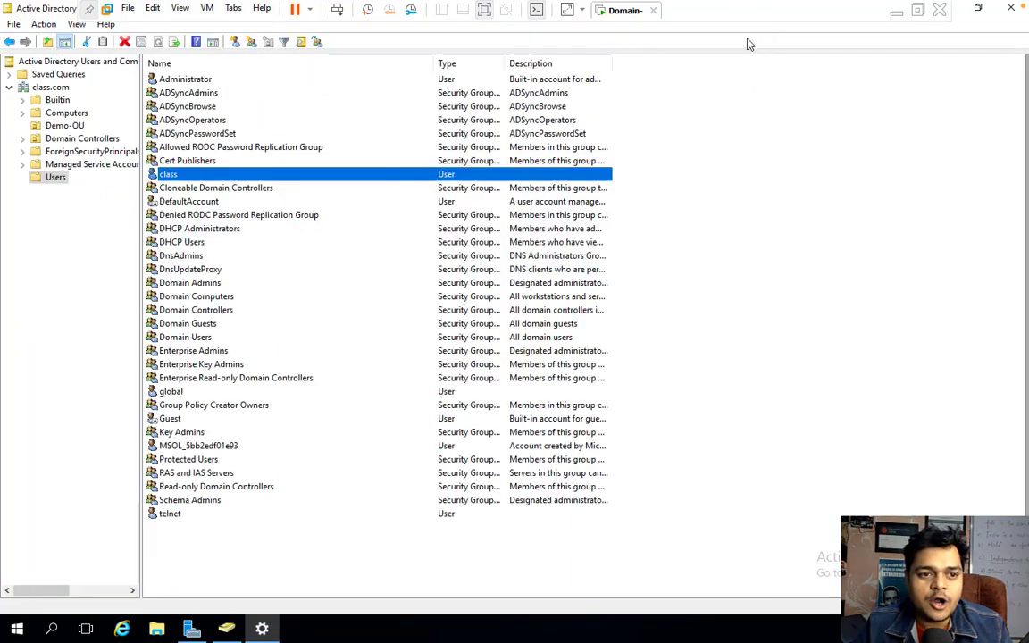
Check Demo-OU, return to Users, then narrow the Name column and widen the Type column.
left_click(54, 128)
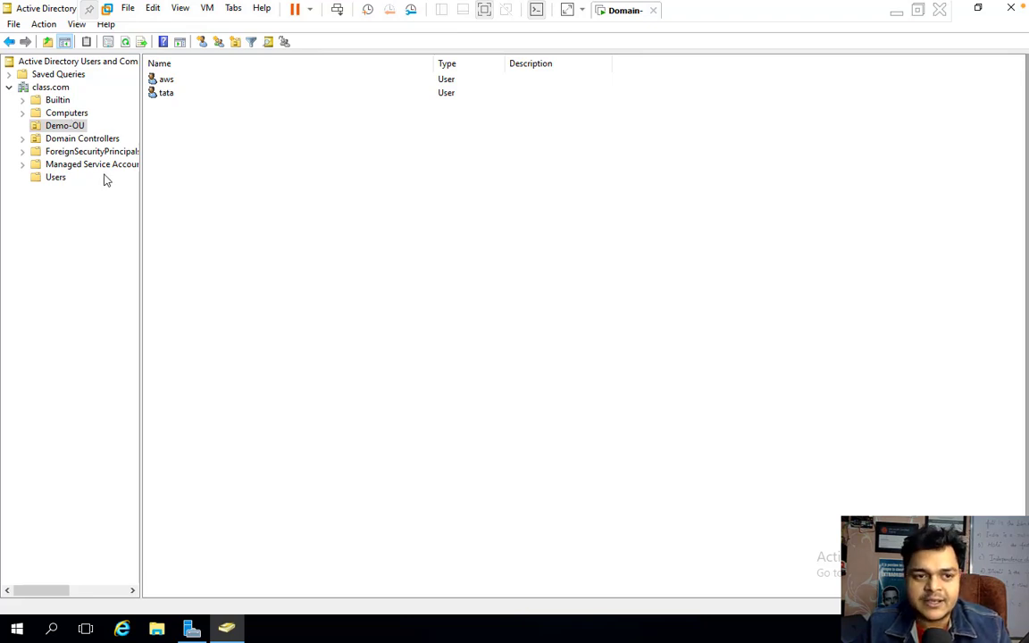
left_click(56, 177)
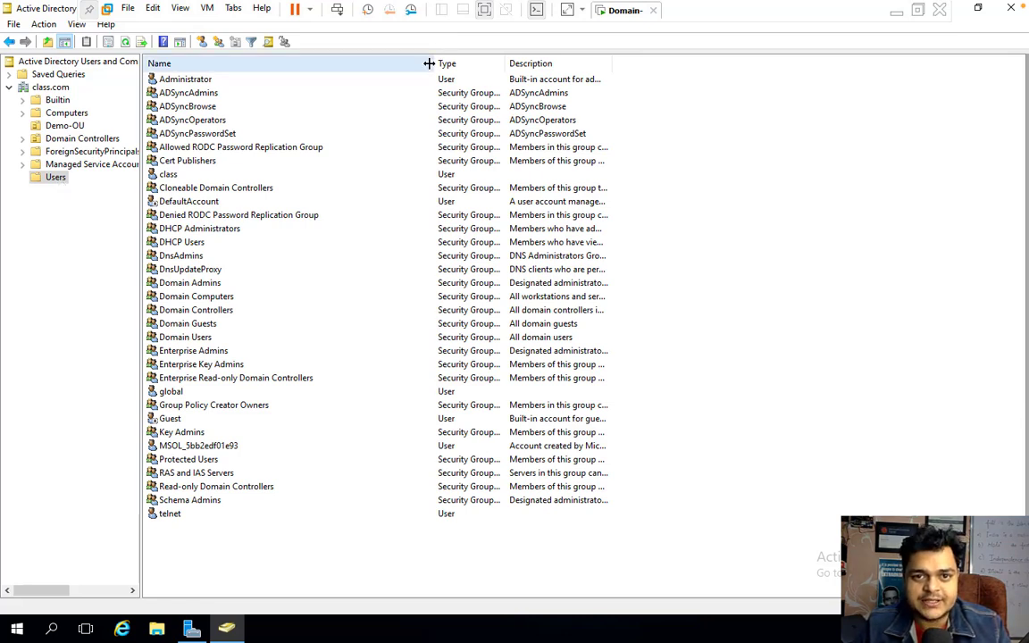
left_click_drag(432, 64, 362, 67)
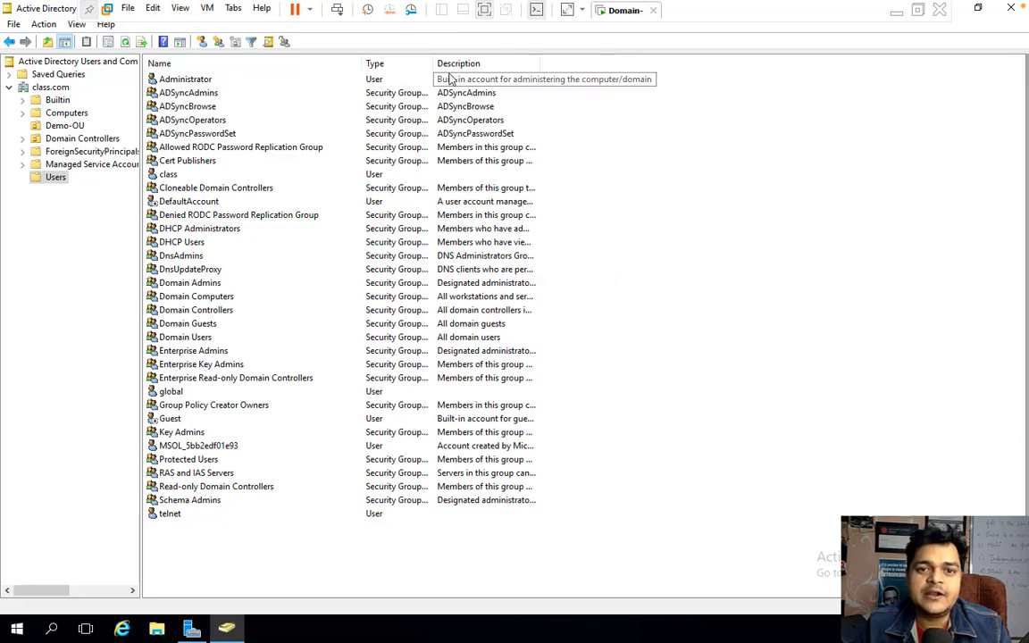
left_click_drag(434, 63, 545, 61)
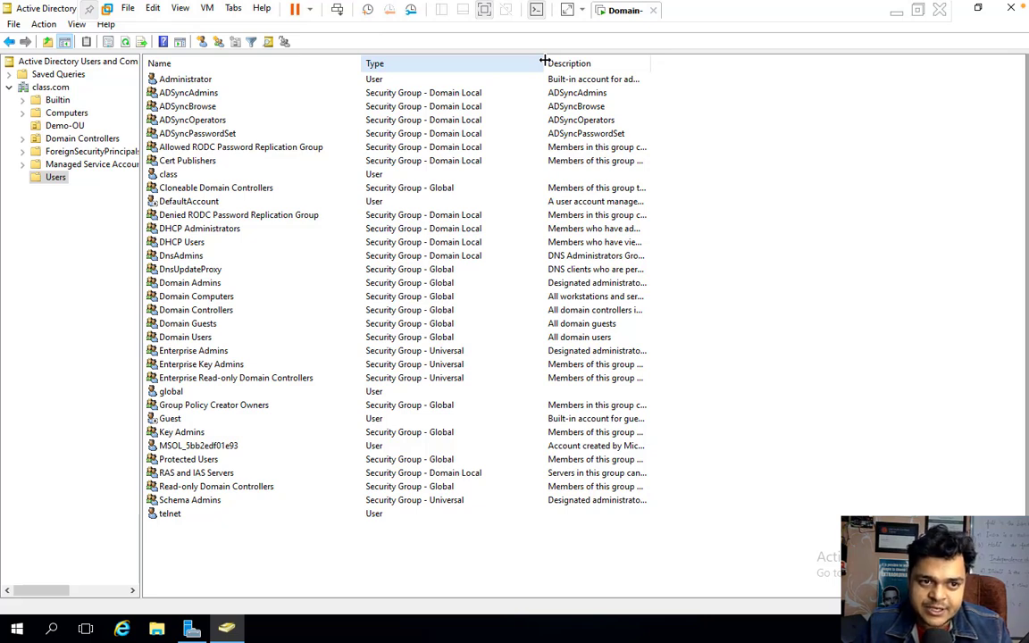
Close Active Directory Users and Computers and start Add Roles and Features with role-based installation on this server.
left_click(979, 10)
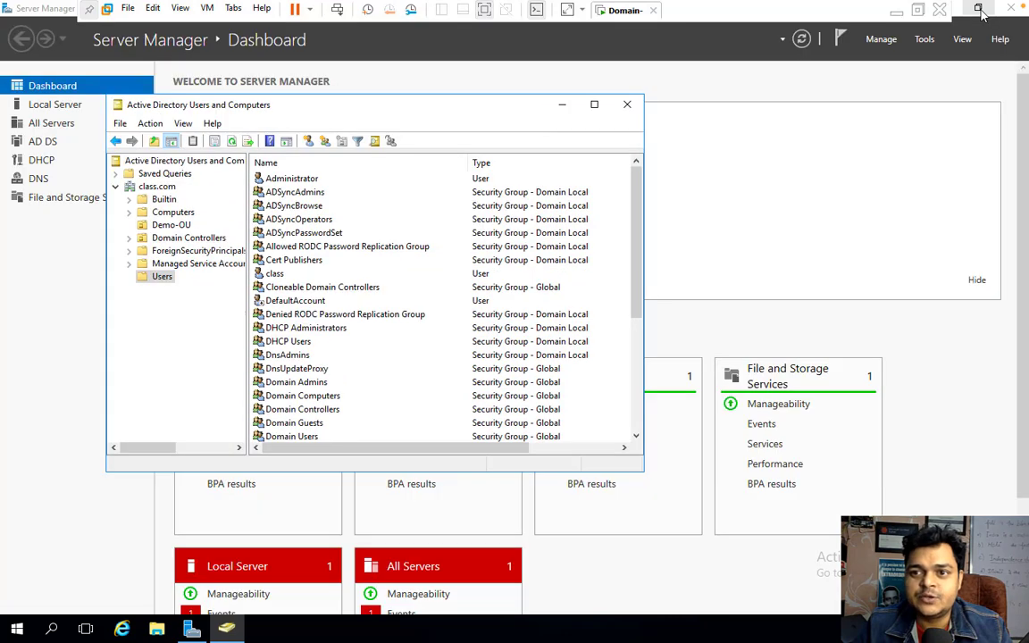
left_click(627, 105)
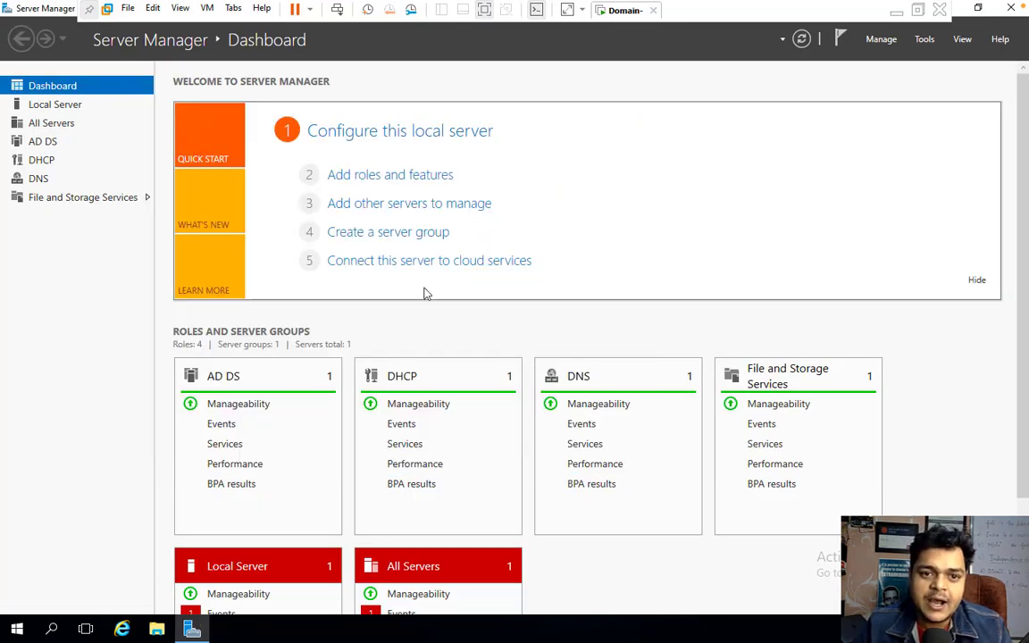
left_click(399, 175)
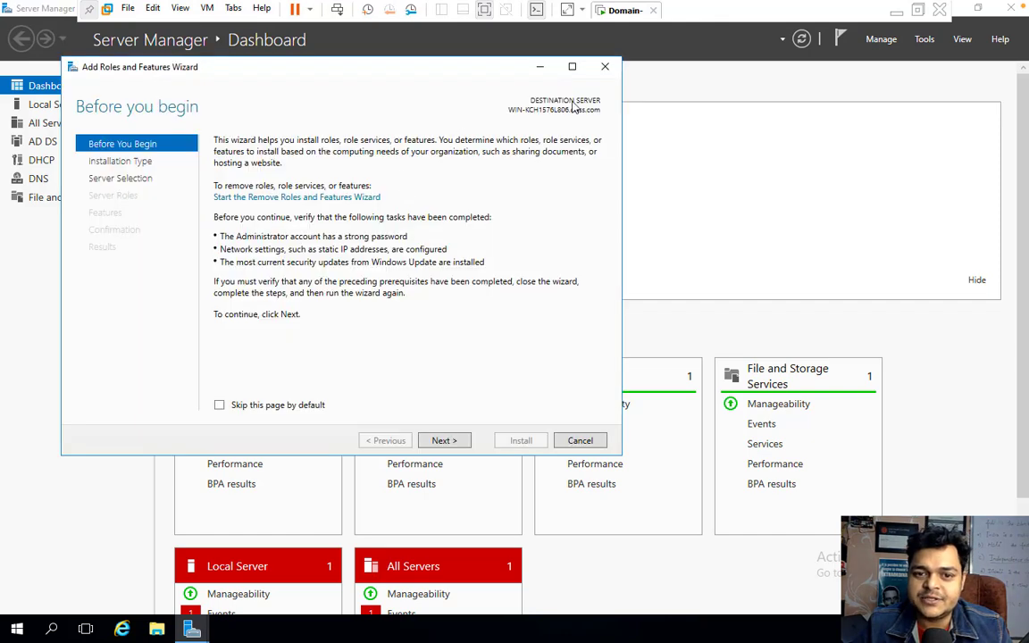
left_click(447, 442)
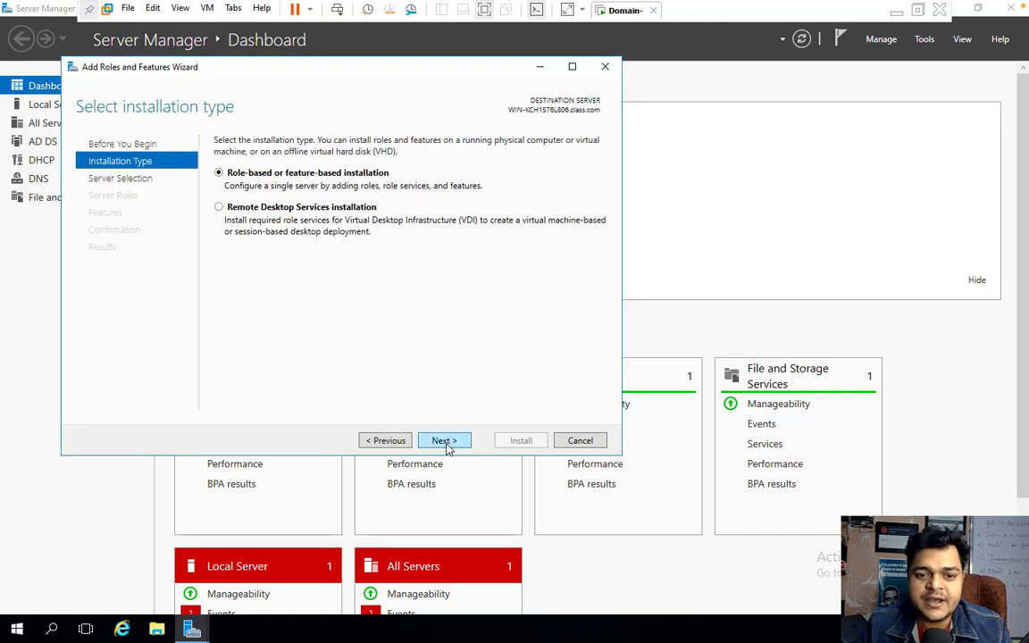
left_click(444, 441)
left_click(444, 441)
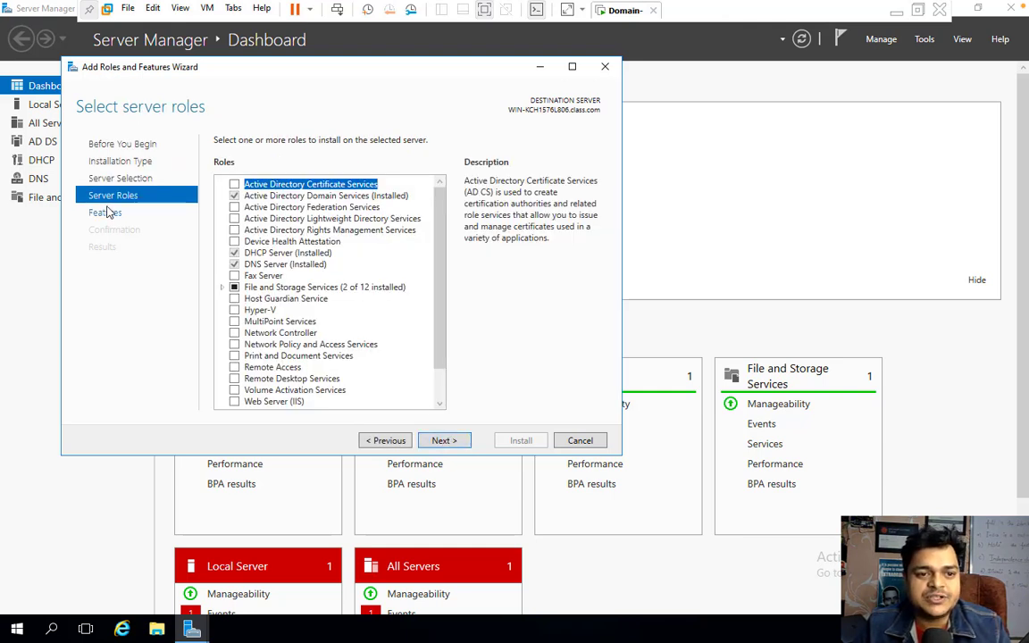
Skip the server roles and tick Windows Server Backup on the Select features page.
scroll(308, 357, "down", 1)
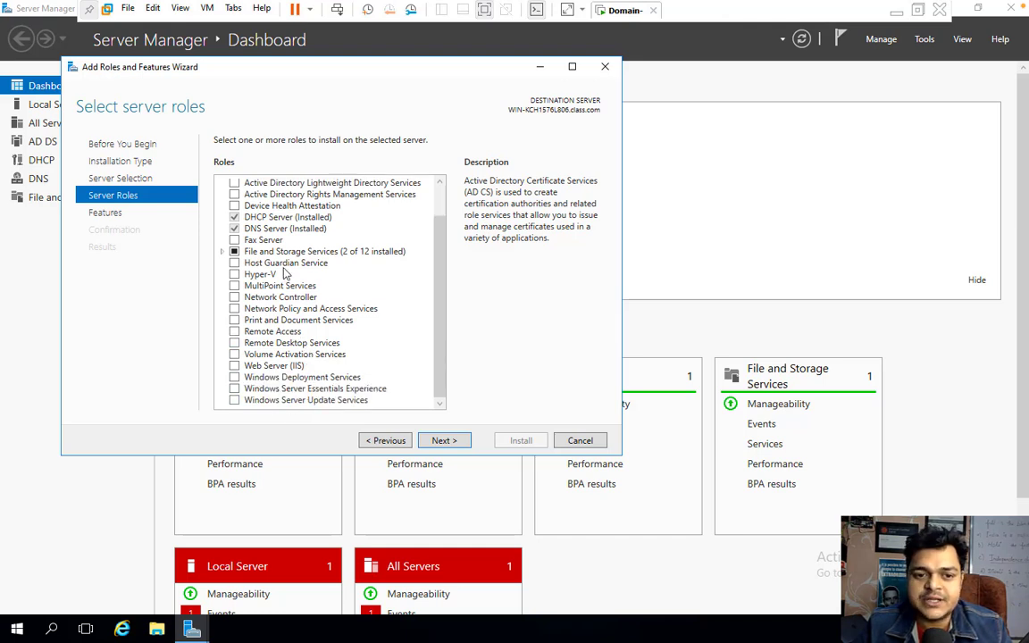
left_click(444, 441)
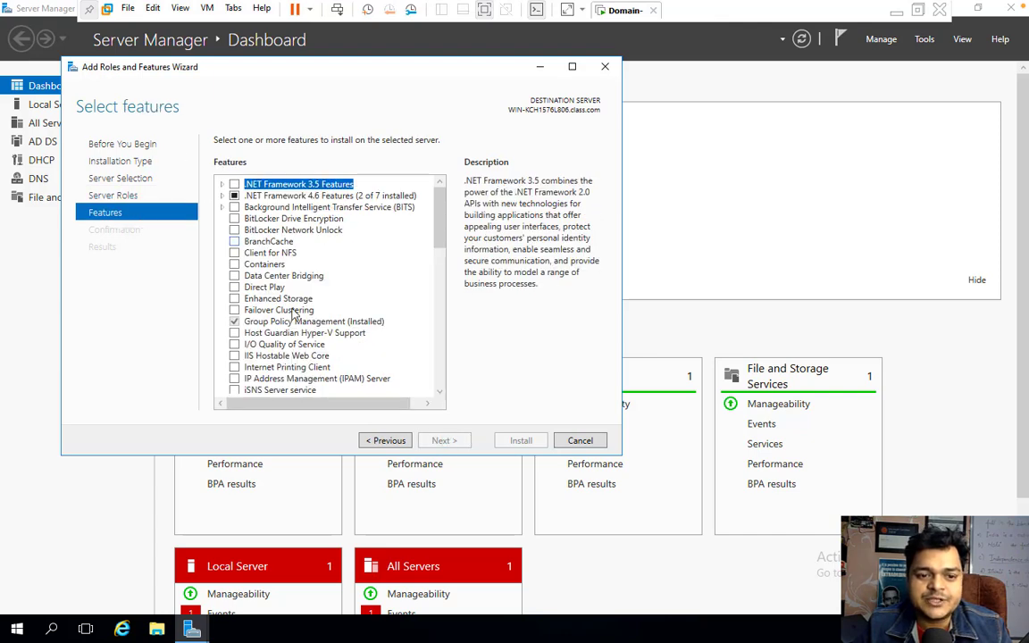
scroll(286, 294, "down", 8)
scroll(293, 313, "down", 3)
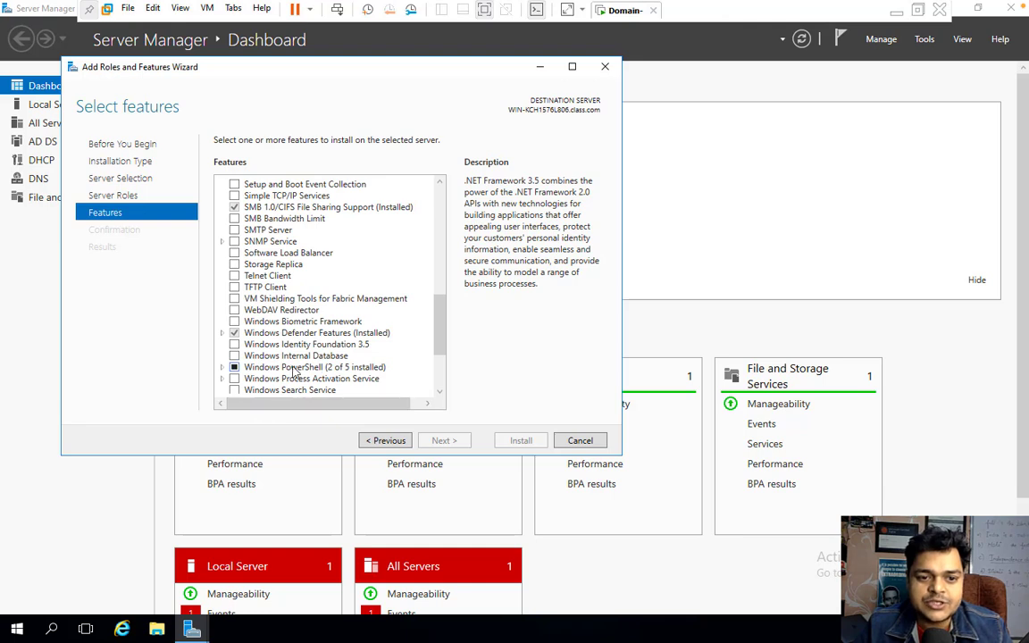
left_click(440, 393)
left_click(439, 393)
left_click(440, 393)
left_click(439, 393)
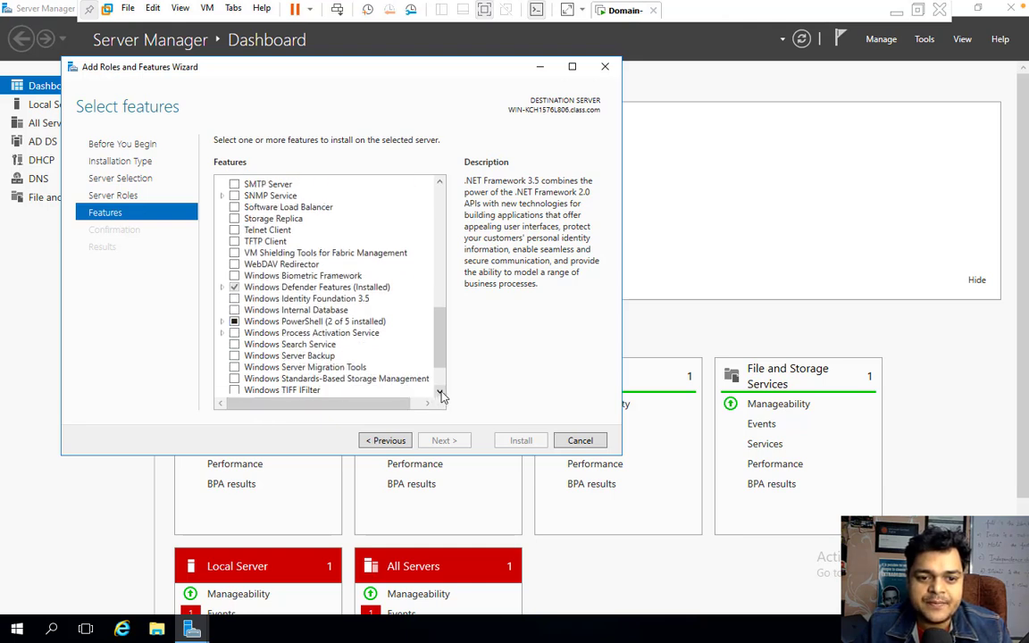
left_click(234, 356)
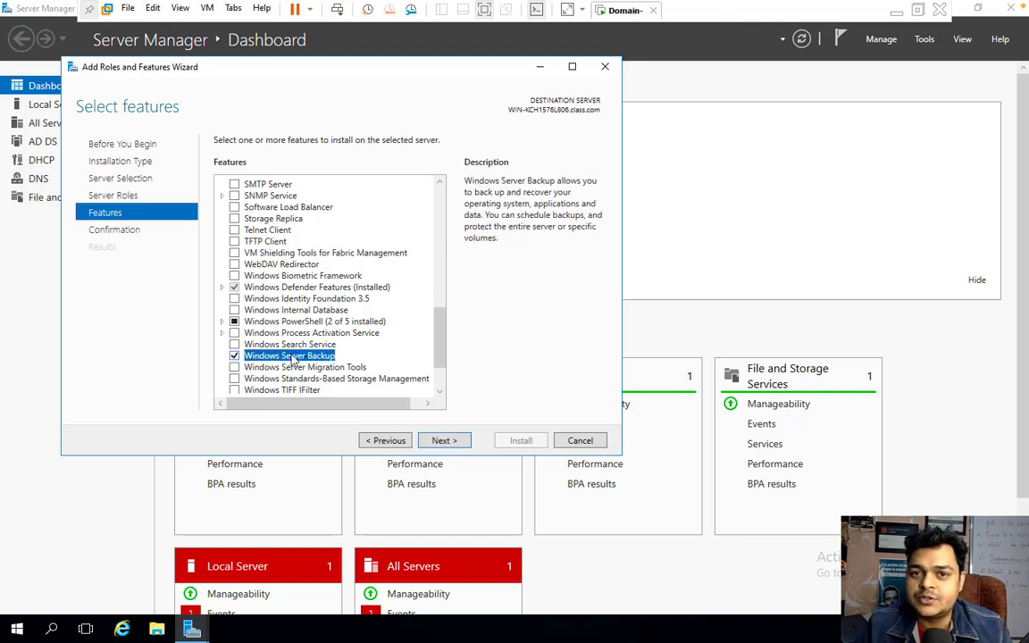
Install Windows Server Backup, close the finished wizard, and open Server Manager's Tools menu.
left_click(451, 441)
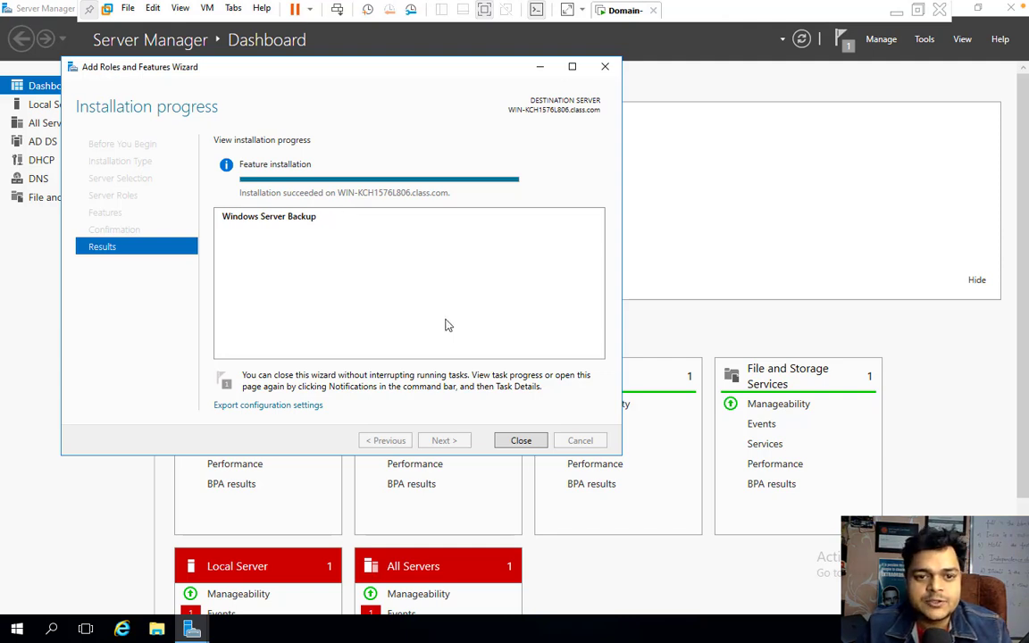
left_click(521, 442)
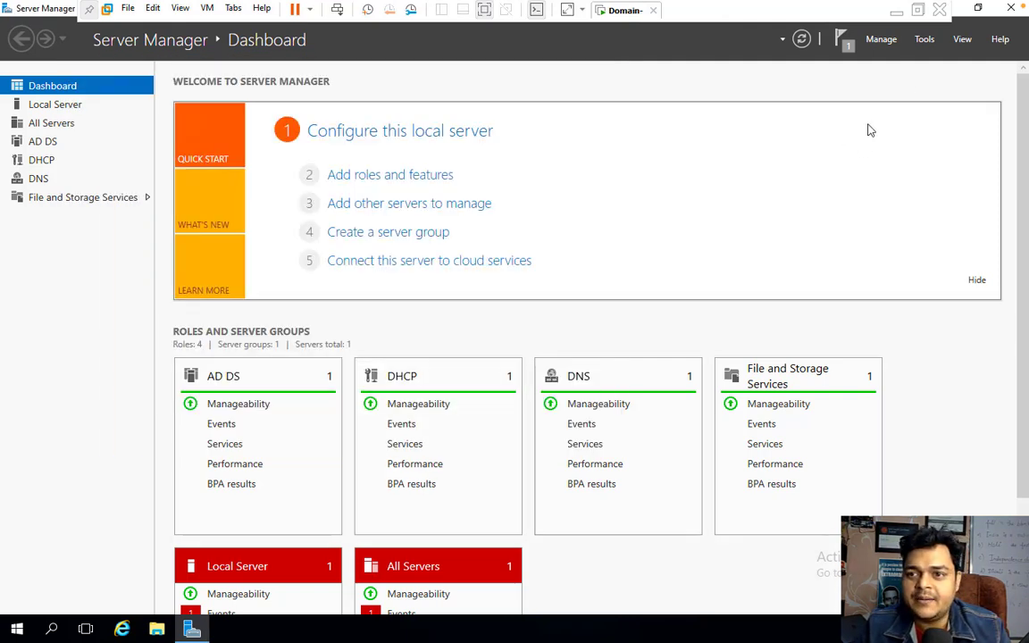
left_click(925, 39)
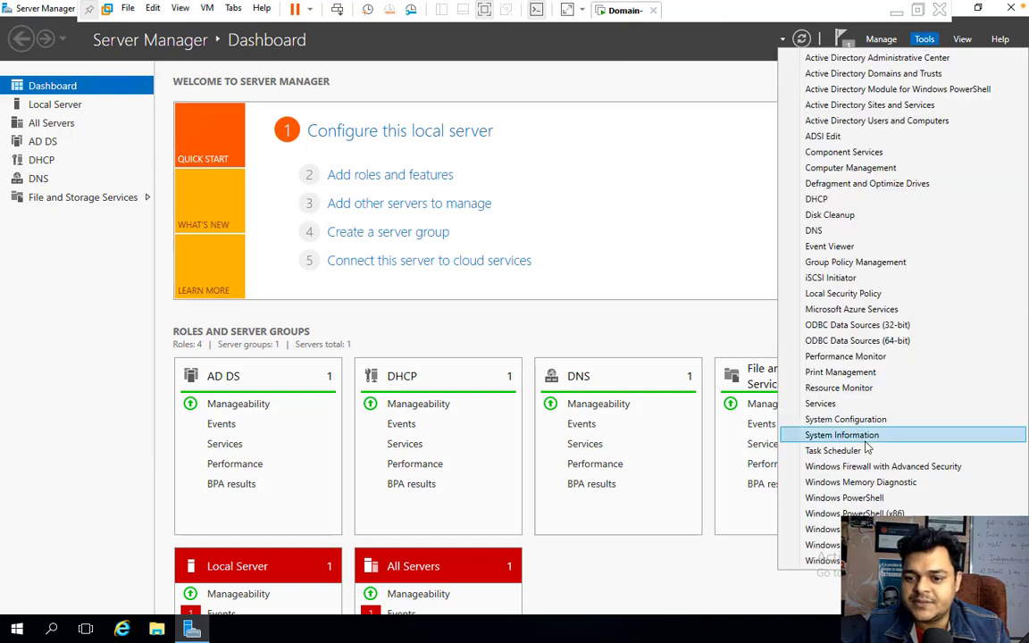
Launch Windows Server Backup and select Local Backup to view its empty summary.
left_click(826, 561)
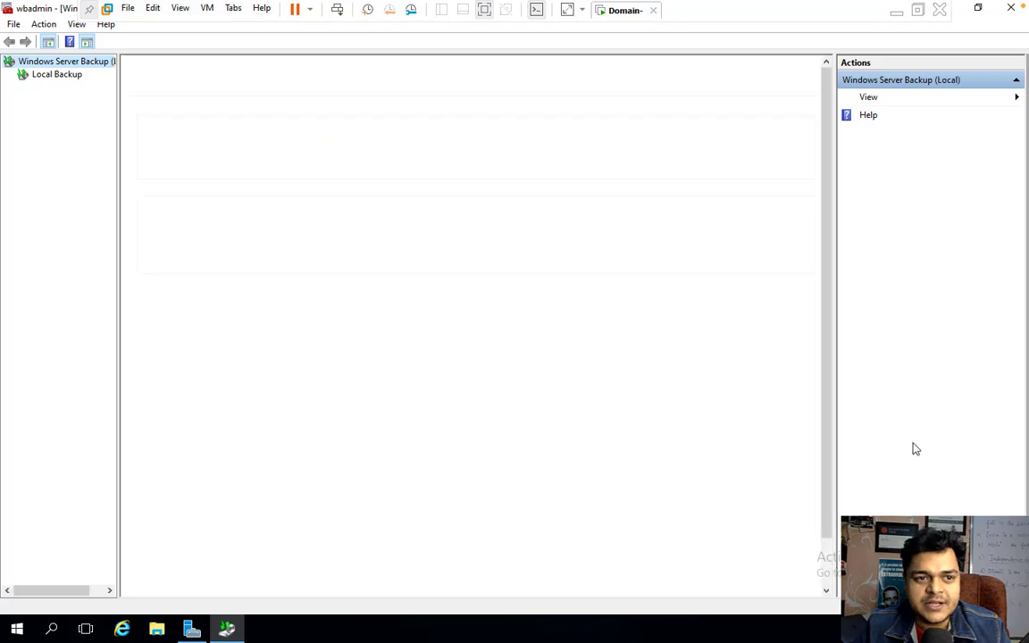
left_click(44, 76)
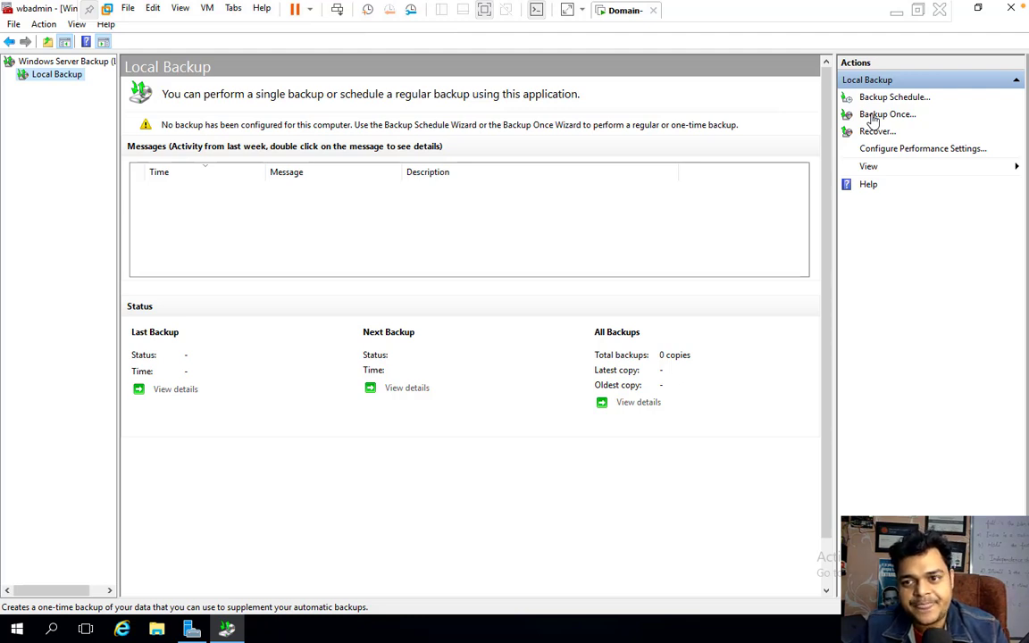
Start Backup Once with different options and choose Custom instead of the 14.38 GB full server backup.
left_click(882, 116)
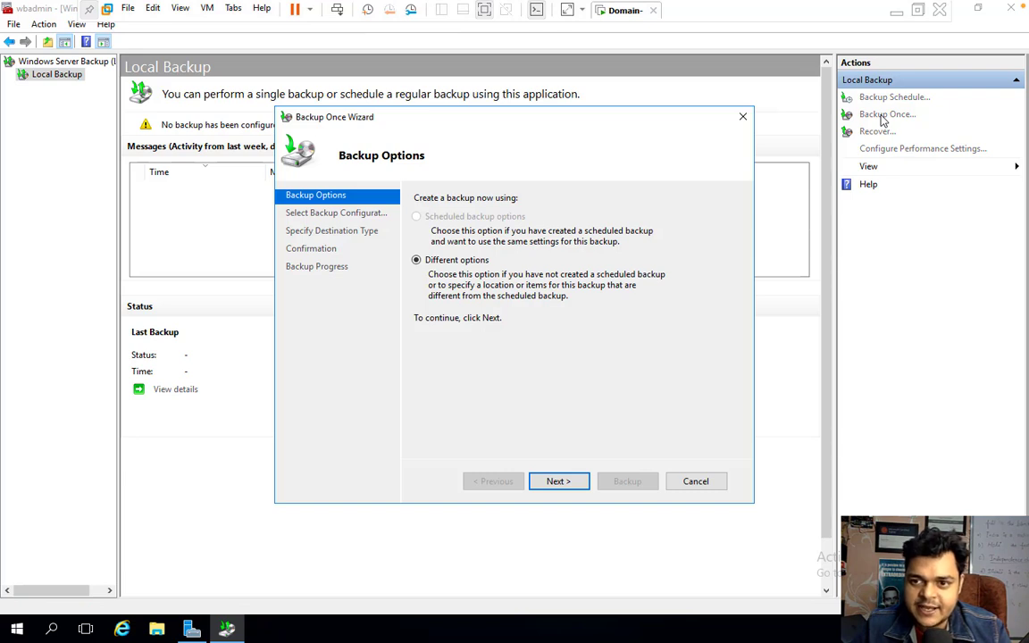
left_click(558, 485)
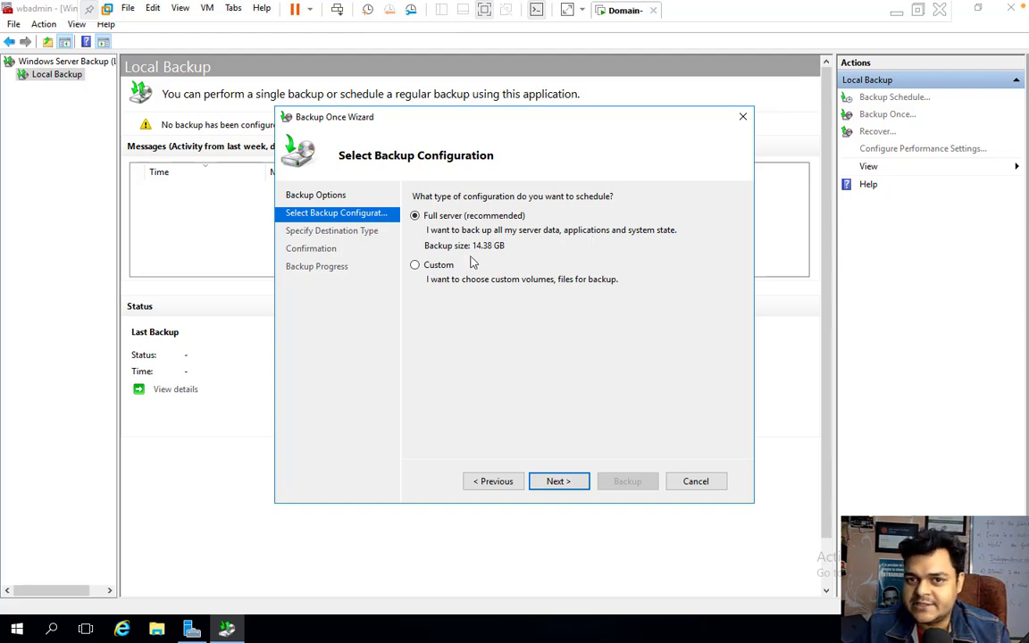
left_click(430, 278)
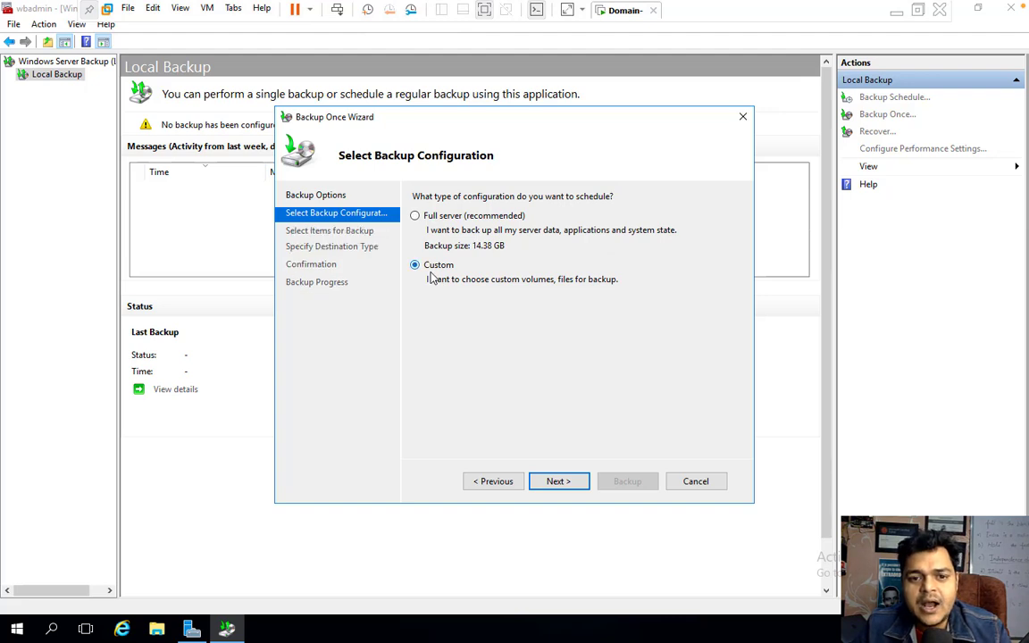
left_click(438, 217)
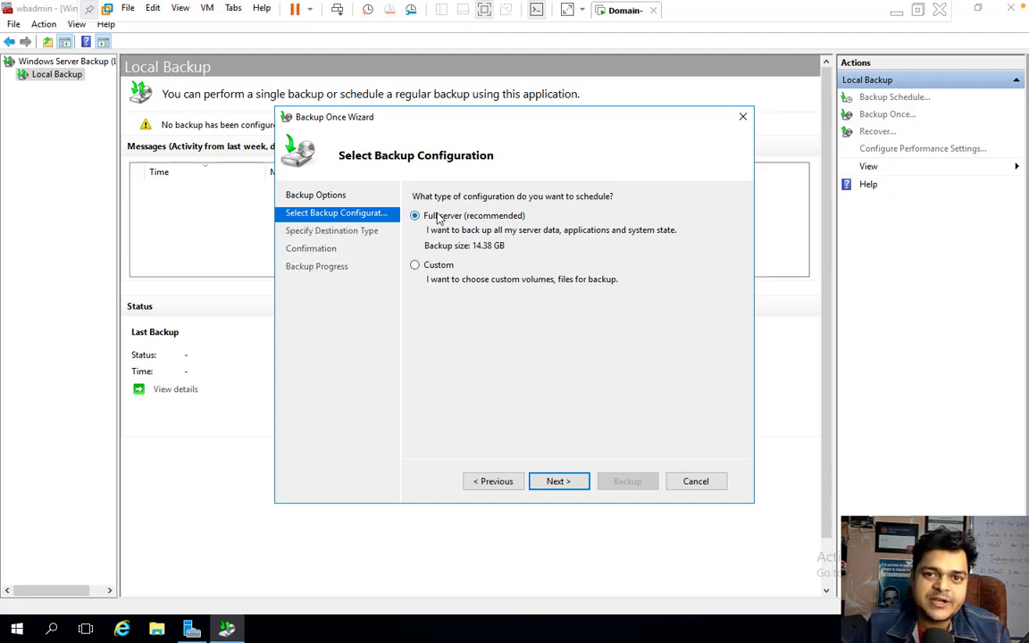
left_click(415, 265)
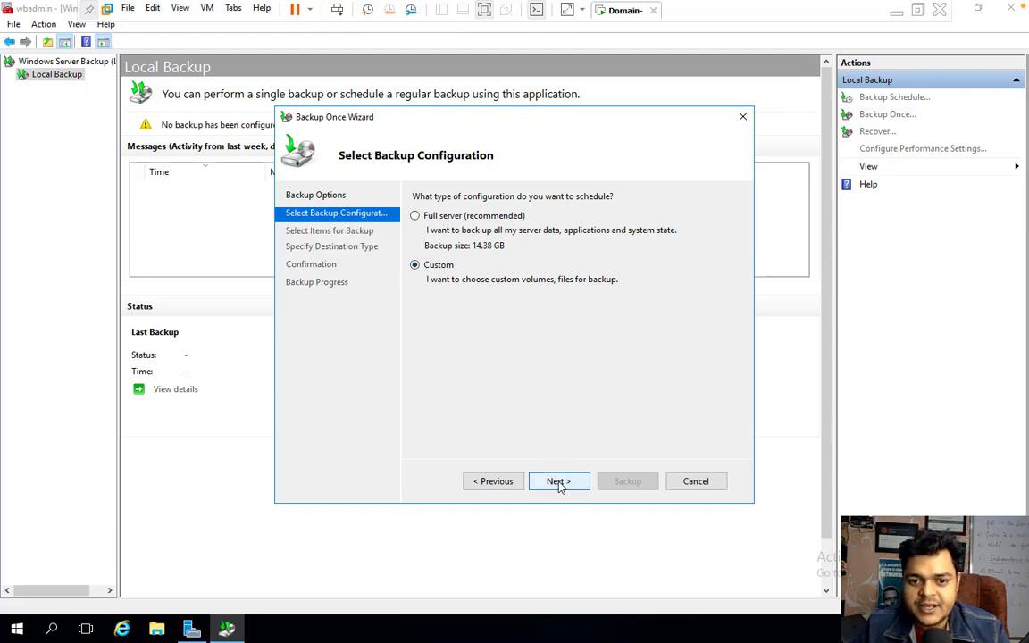
left_click(557, 481)
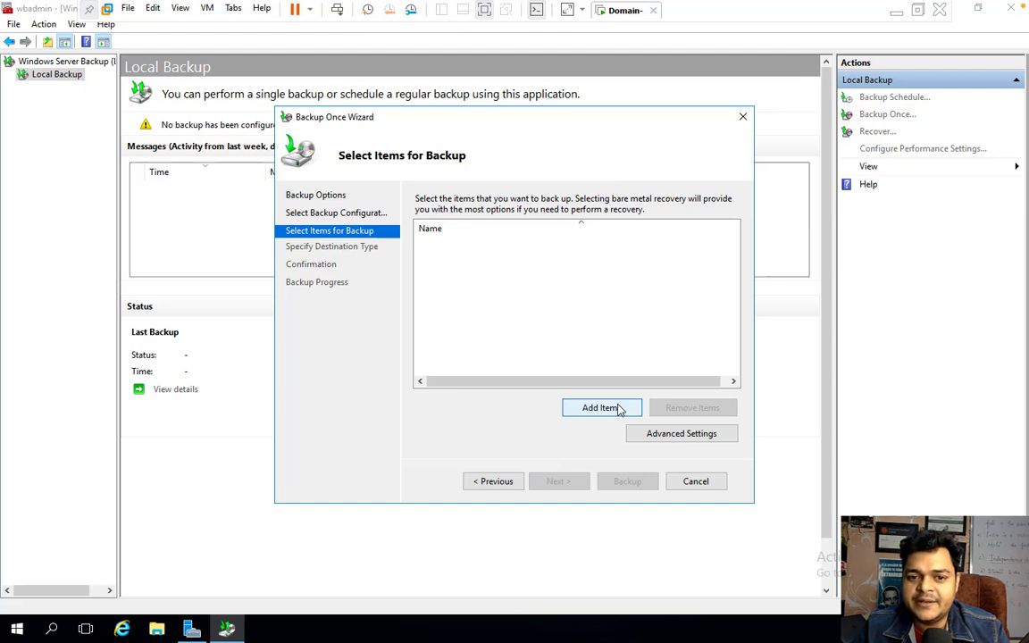
Tick bare metal recovery in Select Items to include System state, Local disk (C:) and Recovery.
left_click(622, 408)
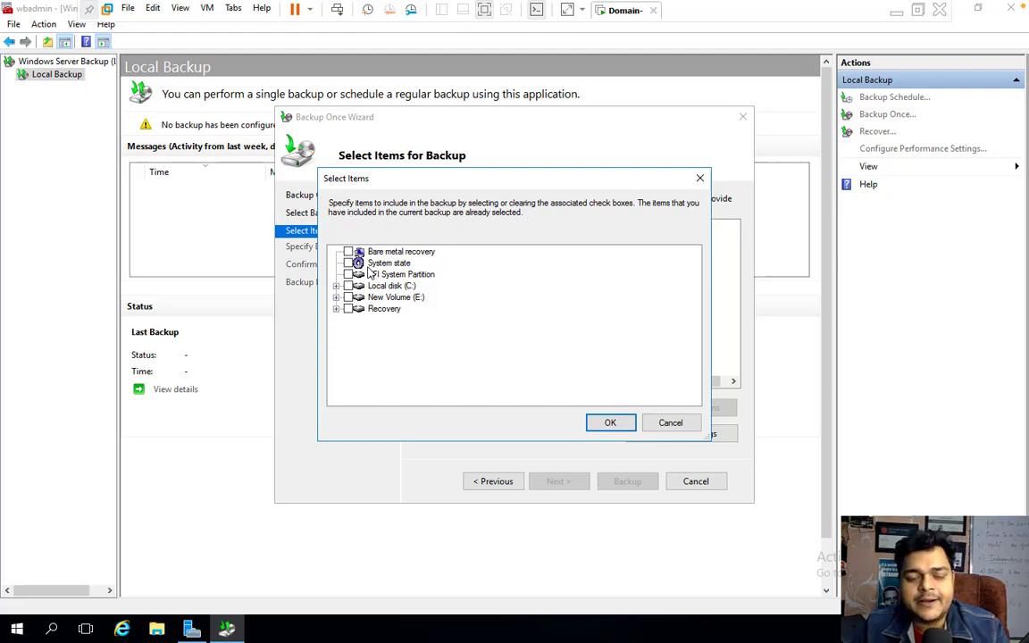
left_click(348, 252)
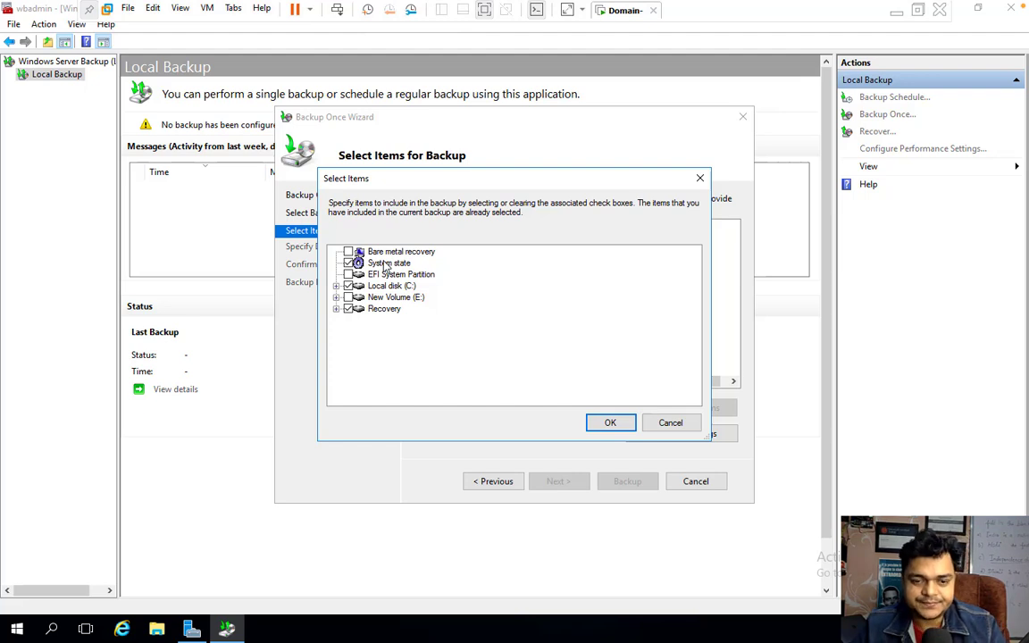
left_click(612, 423)
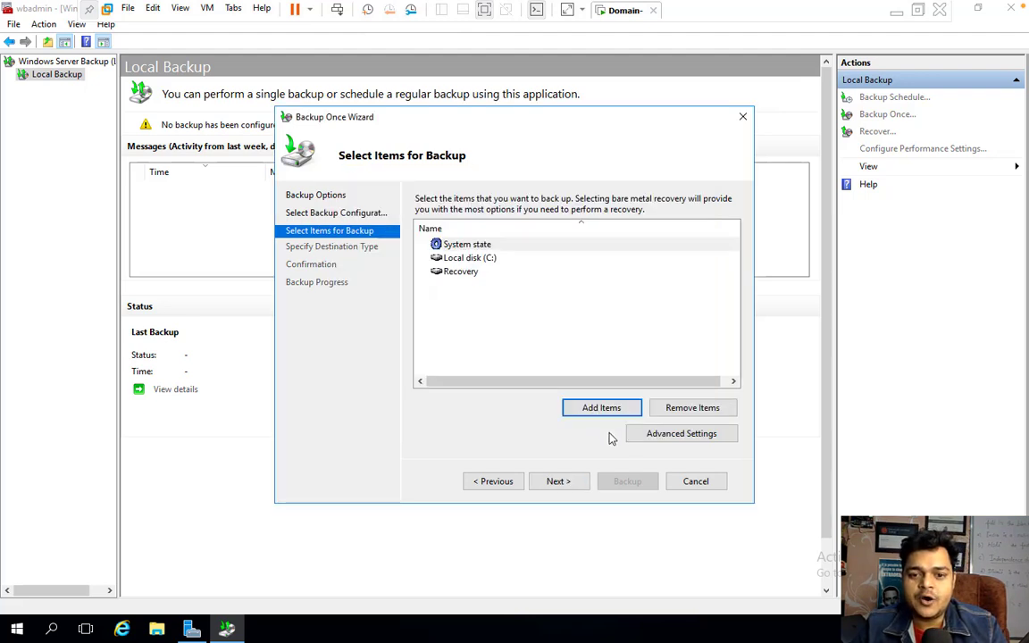
Advance to Specify Destination Type, keeping Local drives as the storage type.
left_click(557, 482)
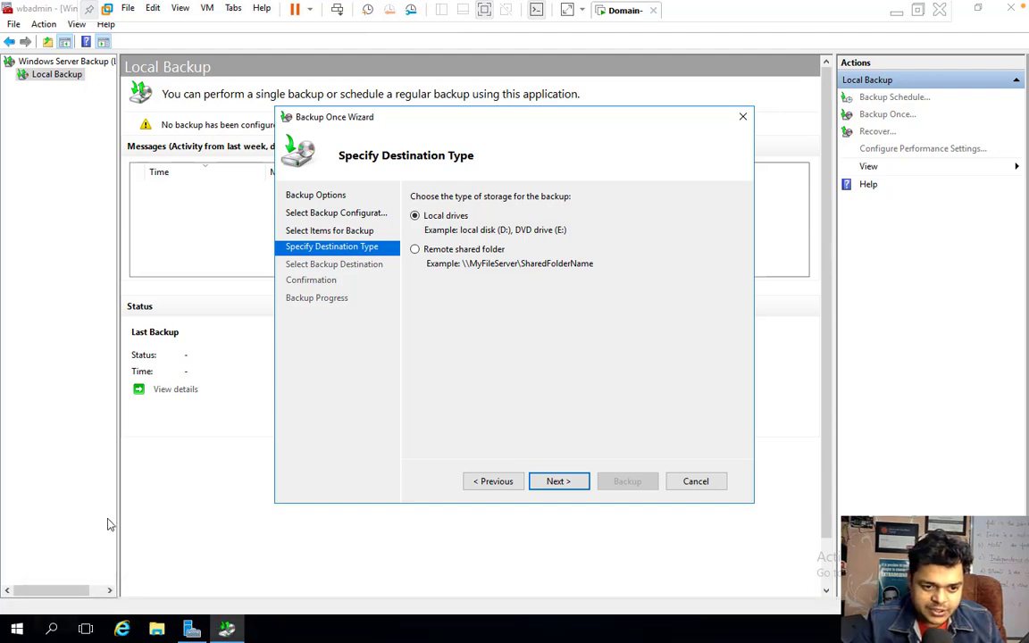
Run diskmgmt.msc to review the disks in a maximized Disk Management, then close it.
right_click(16, 631)
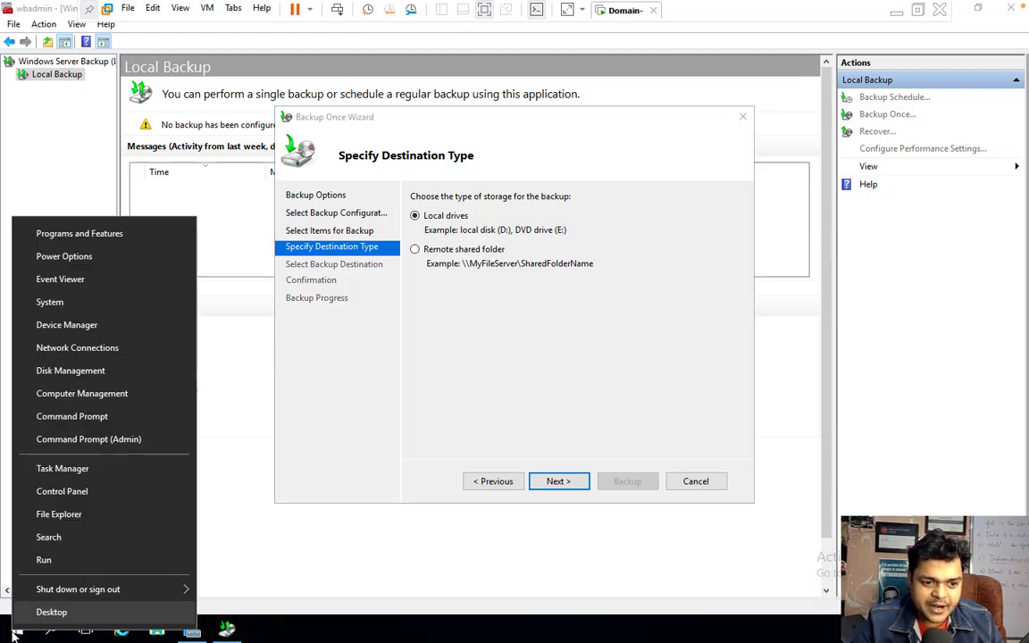
left_click(44, 560)
type("diskmgmt.msc")
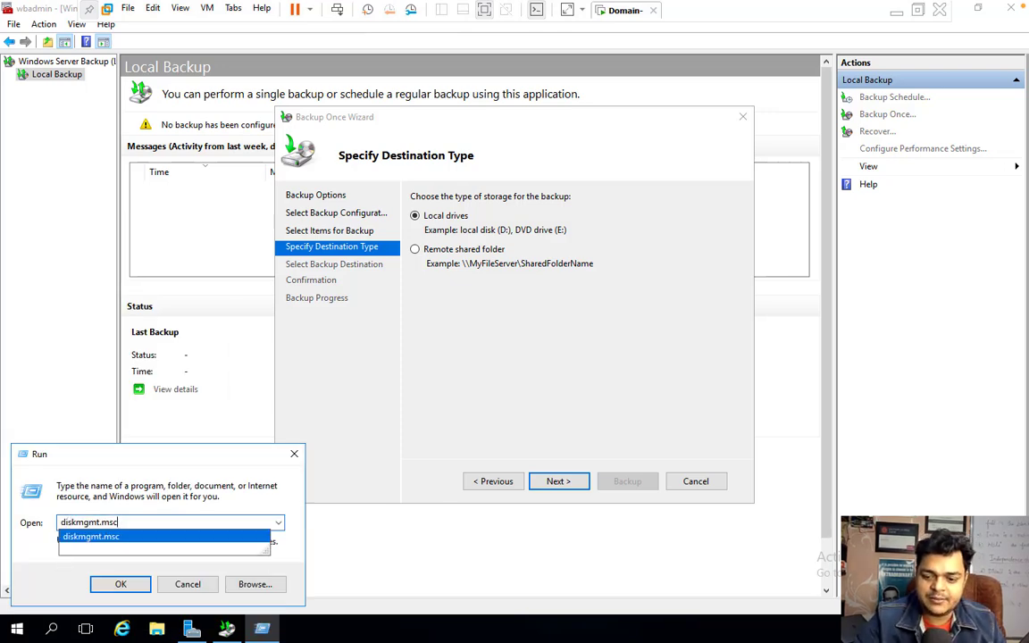
key("Return")
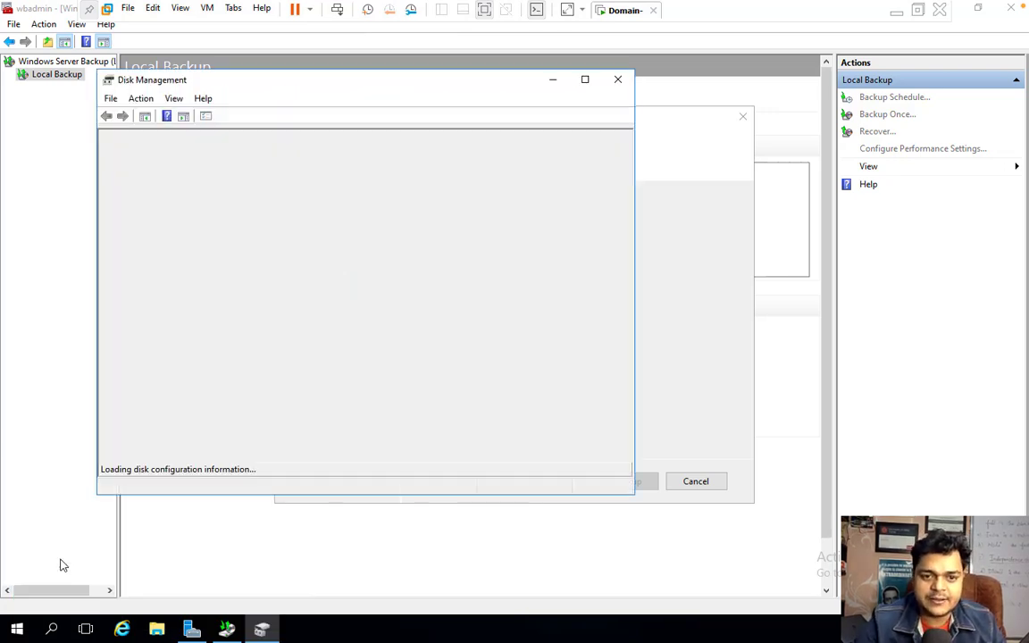
left_click(586, 81)
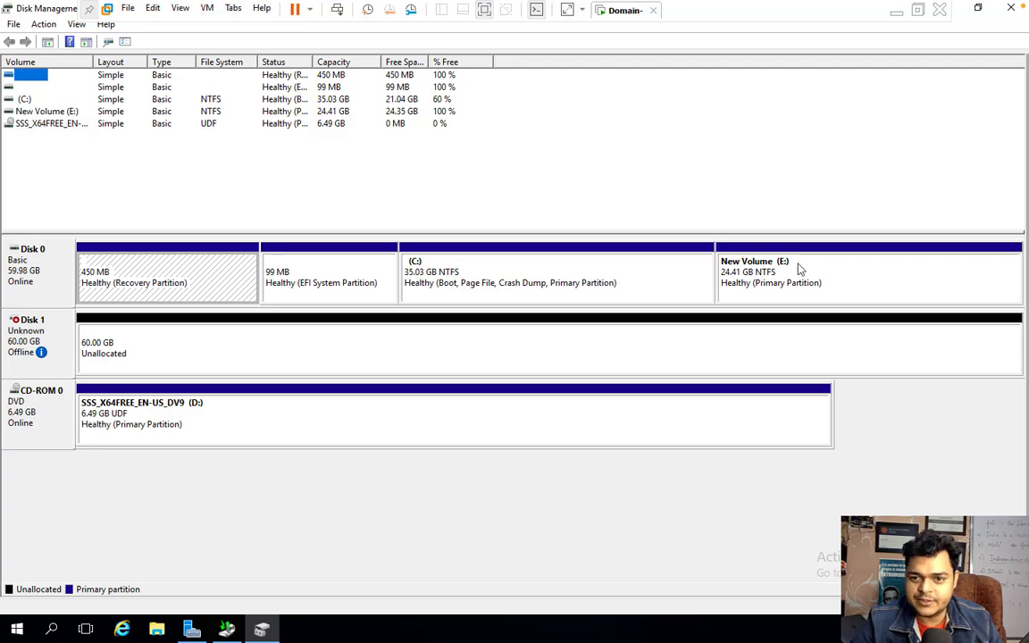
left_click(1010, 7)
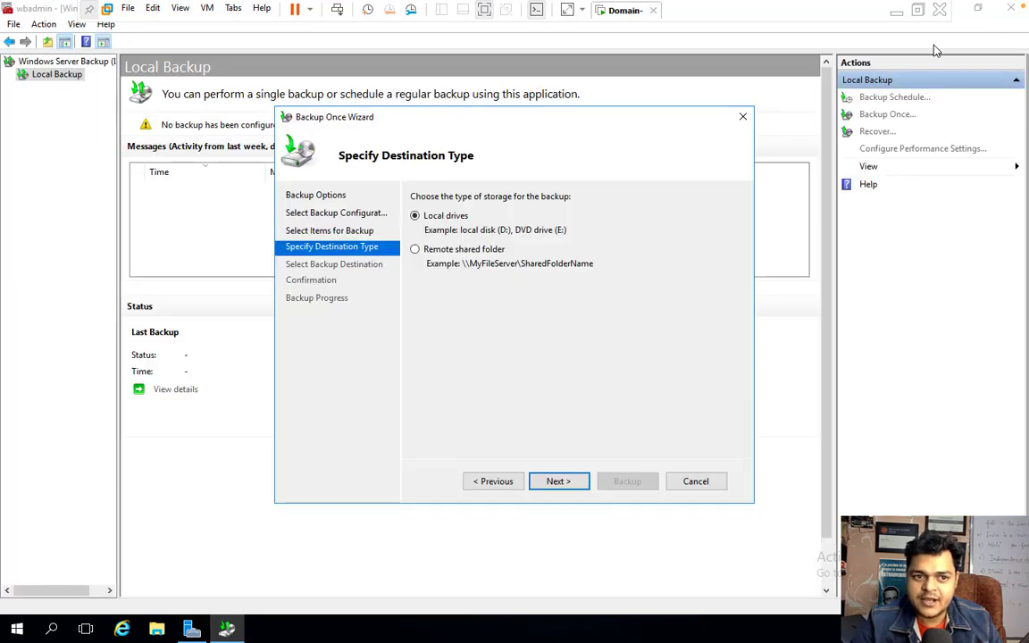
Check the share folder on New Volume (E:) in File Explorer, then close Explorer and cancel the wizard.
left_click(157, 631)
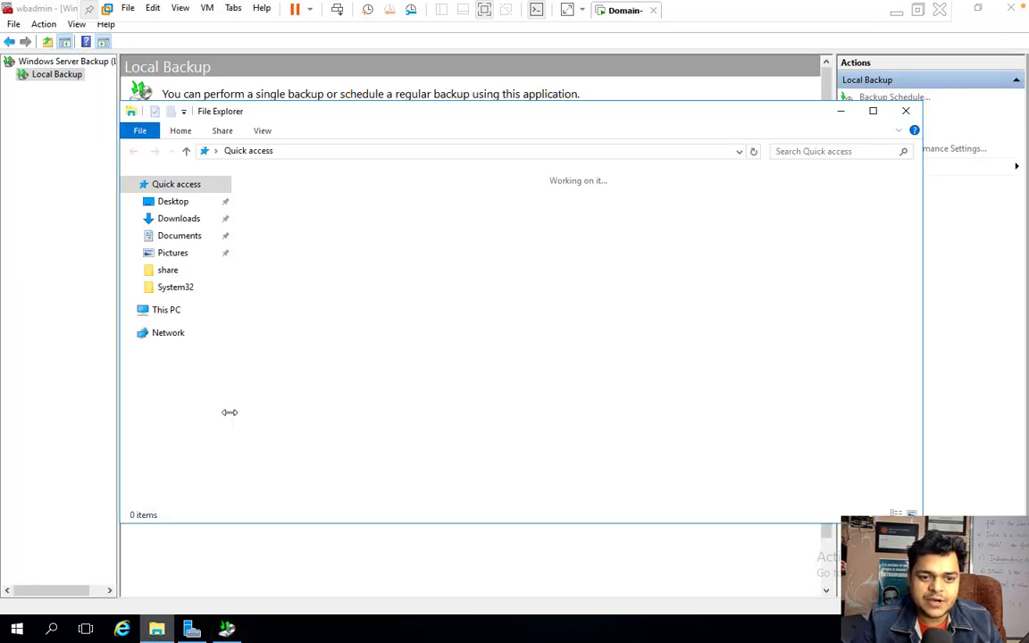
left_click(167, 312)
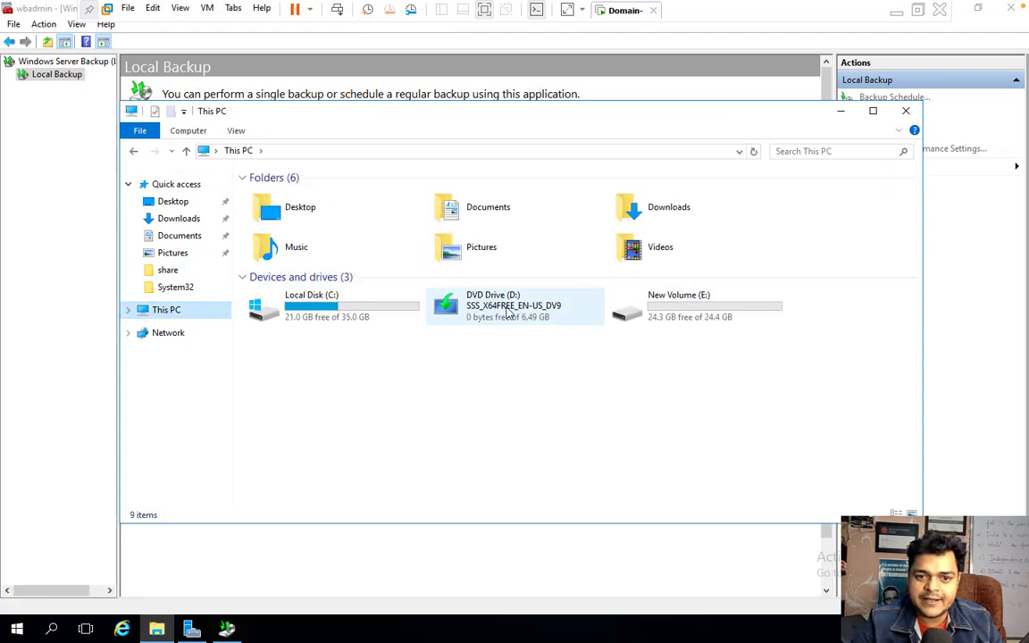
double_click(653, 313)
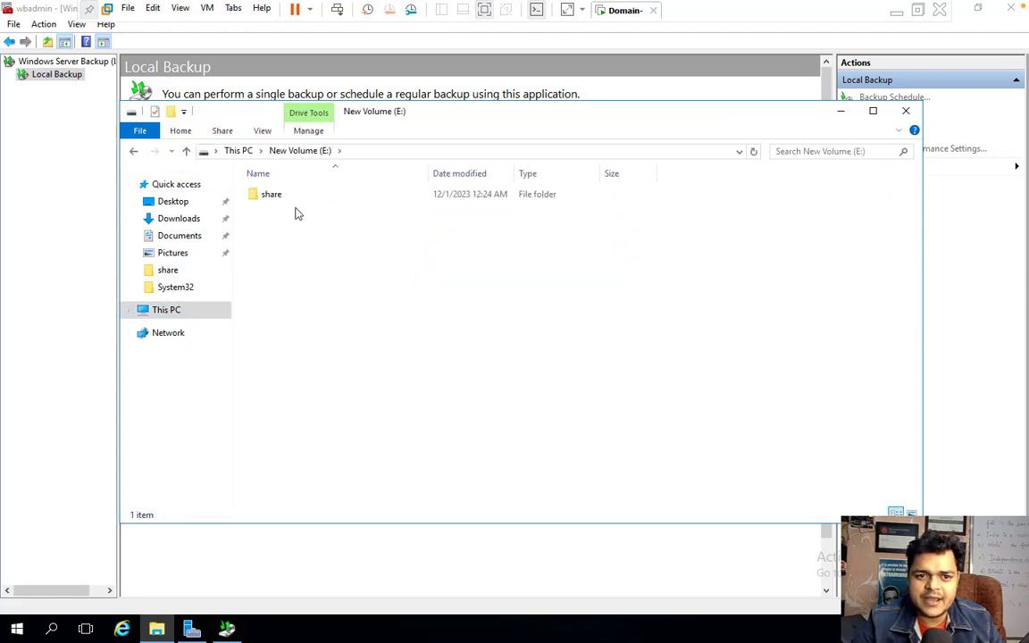
left_click(276, 198)
right_click(276, 198)
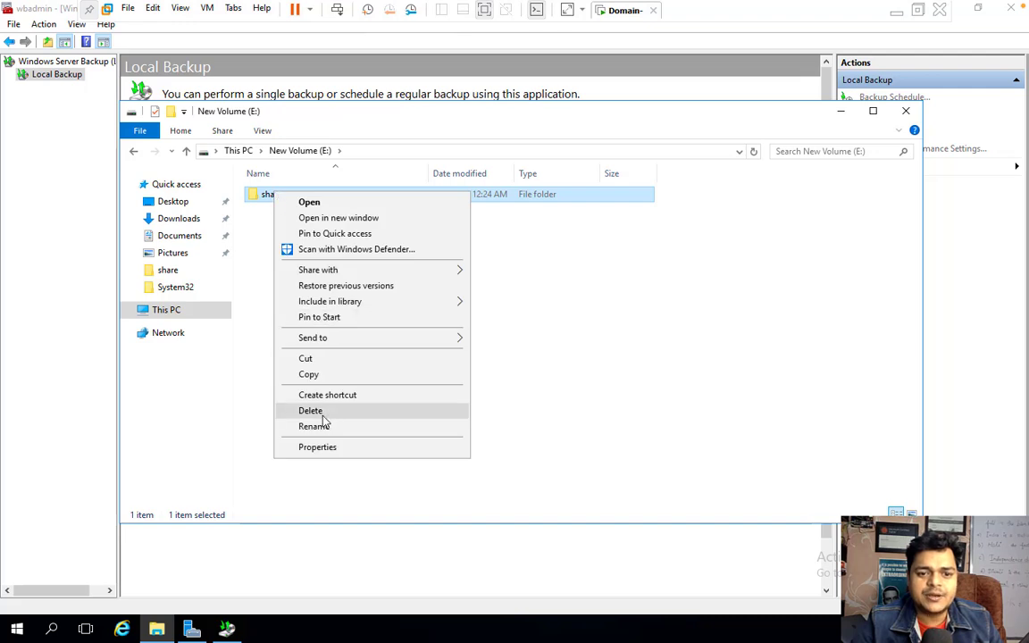
left_click(906, 111)
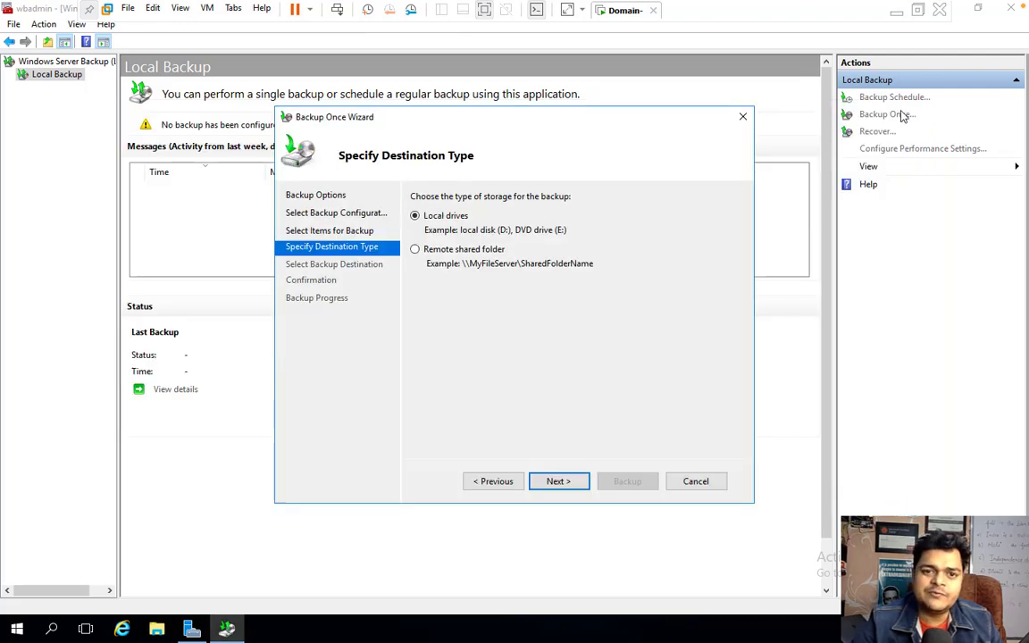
left_click(697, 484)
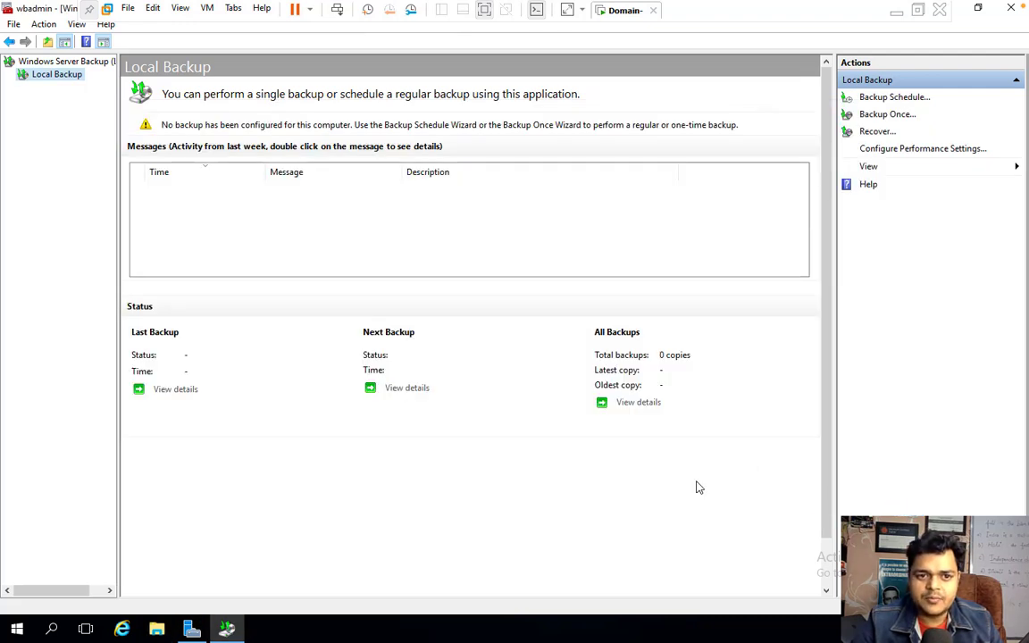
Start a new Backup Once with a Custom selection containing only System state.
left_click(227, 629)
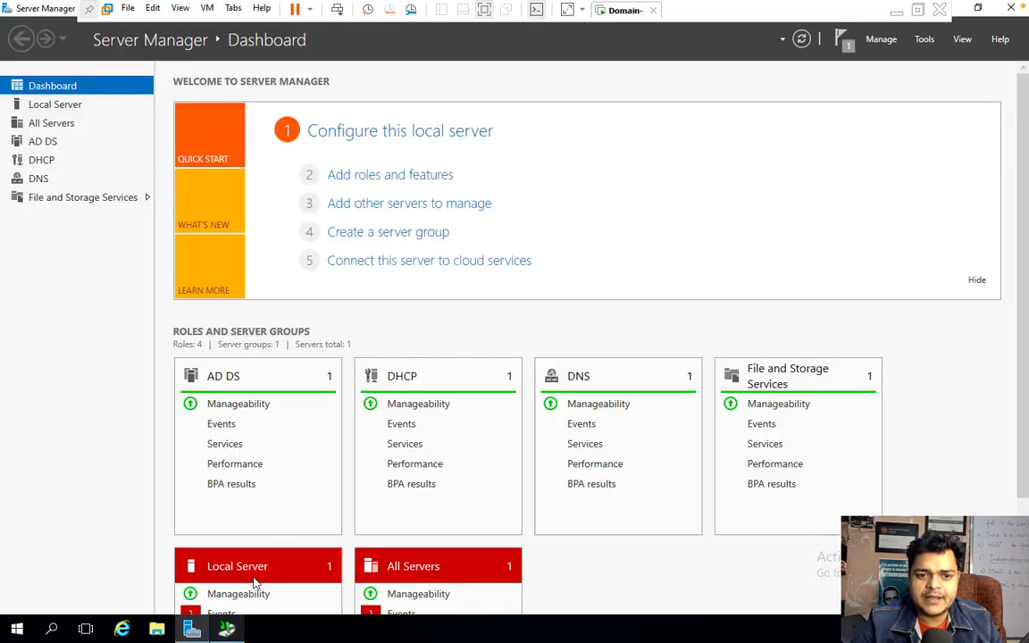
left_click(227, 630)
left_click(884, 115)
left_click(572, 487)
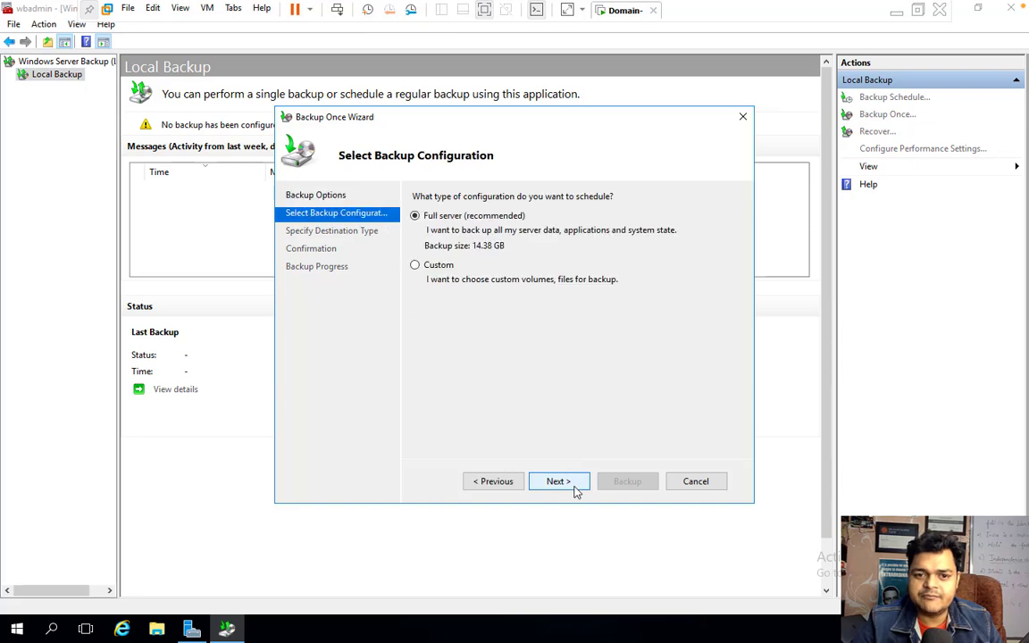
left_click(446, 268)
left_click(542, 480)
left_click(601, 411)
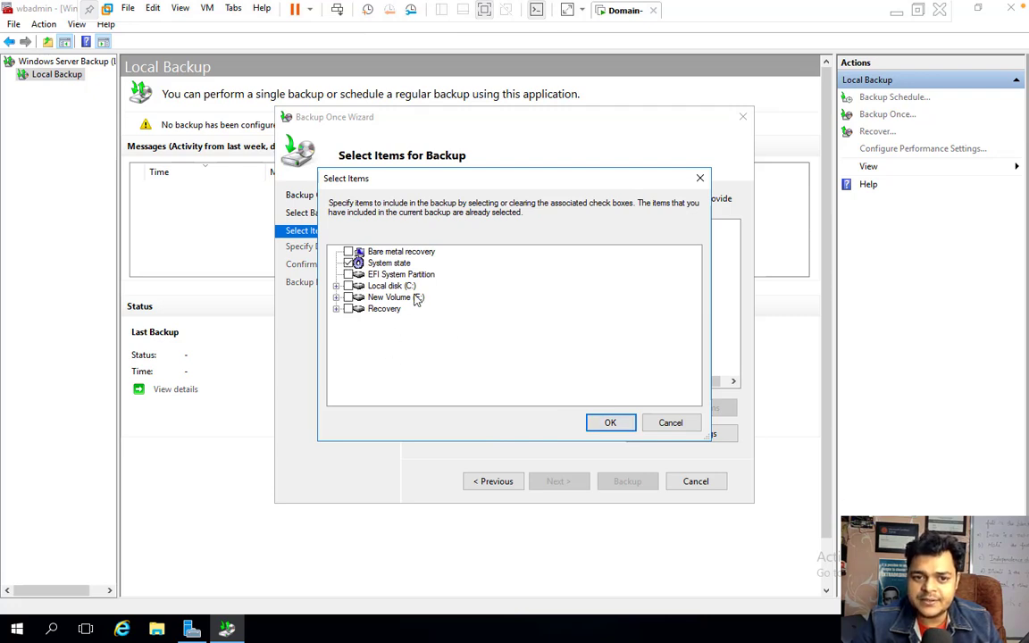
left_click(610, 426)
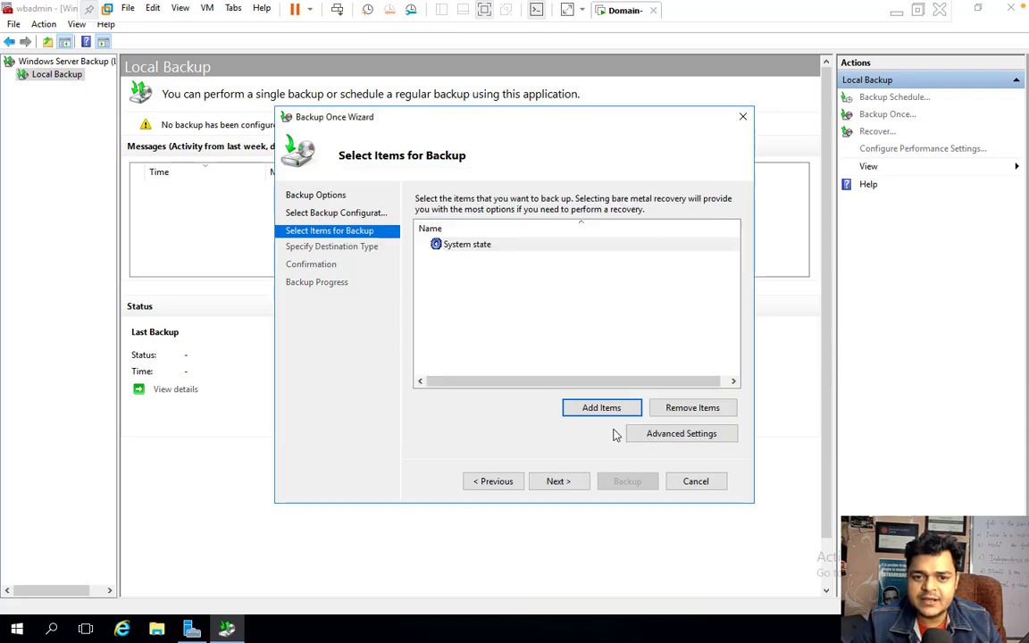
left_click(558, 481)
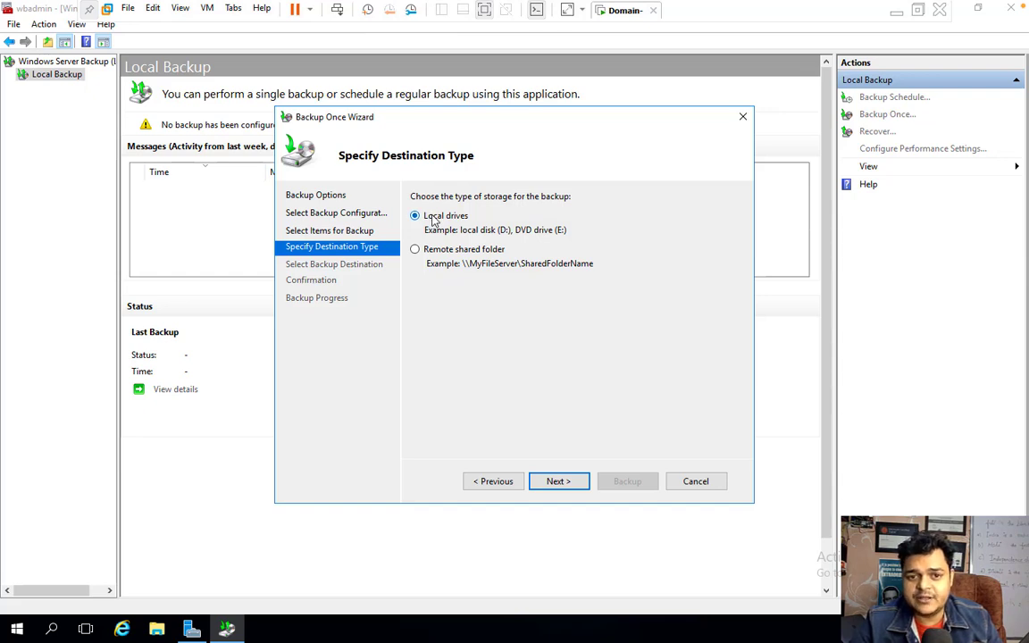
Keep Local drives and New Volume (E:) as the destination, and start the System state backup.
left_click(557, 482)
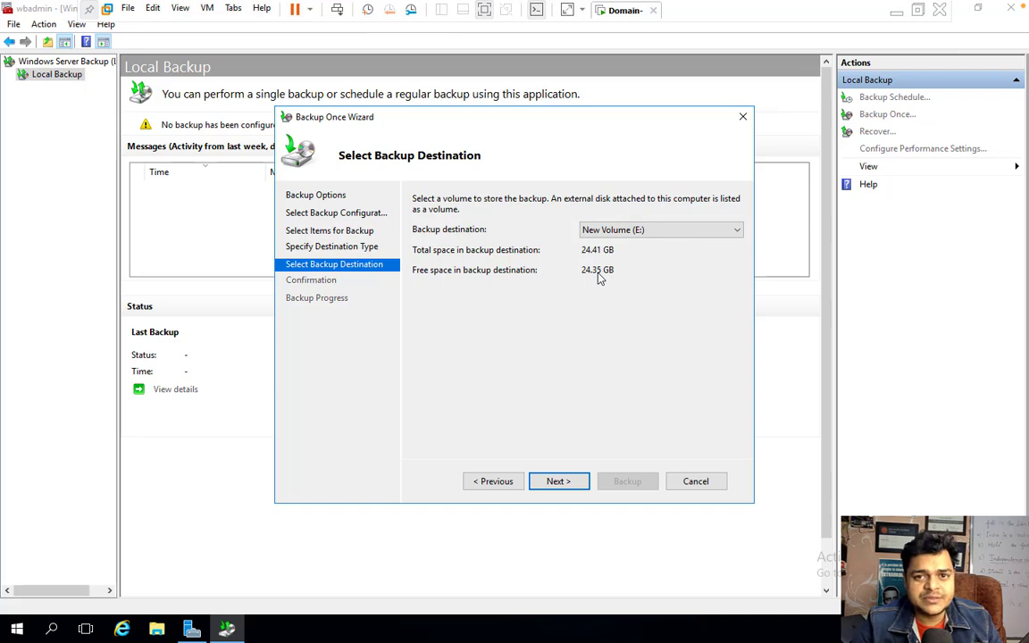
left_click(559, 482)
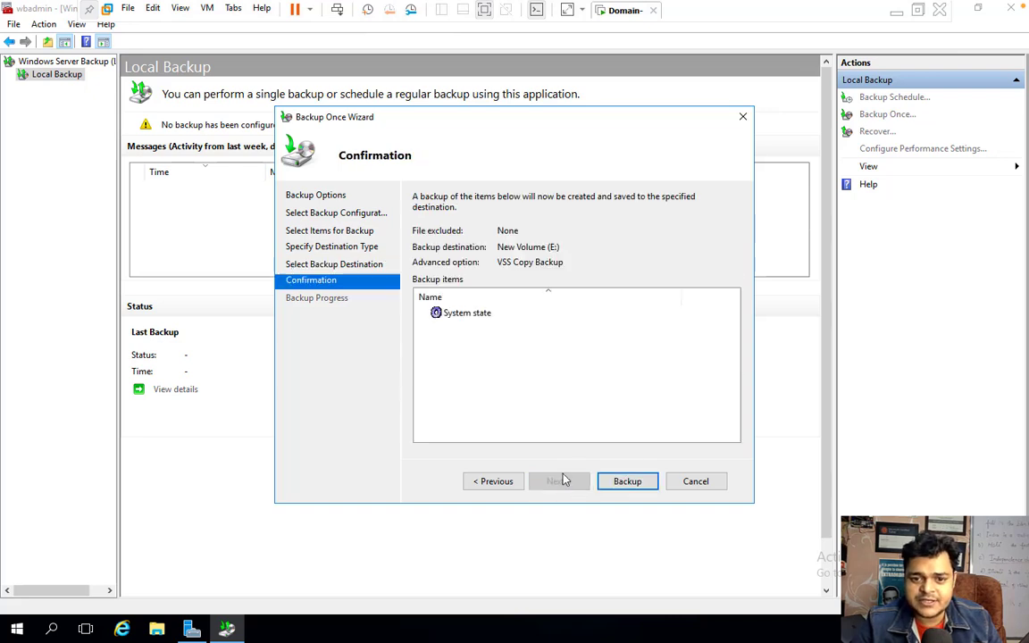
left_click(631, 484)
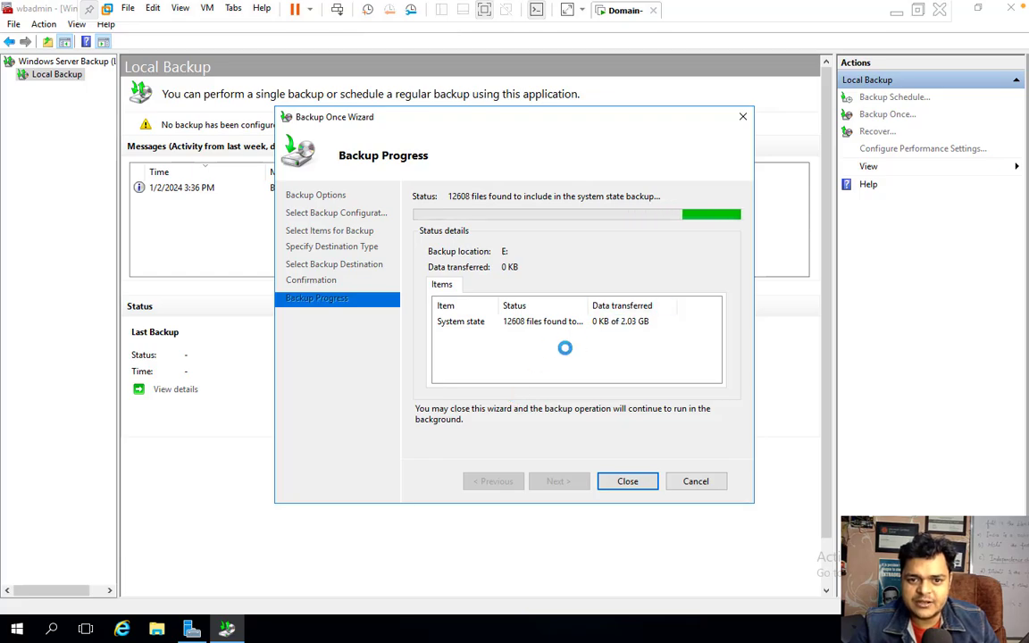
Pause the Camtasia recording from its macOS Dock menu, then reopen that menu to stop recording.
key("ctrl+Left")
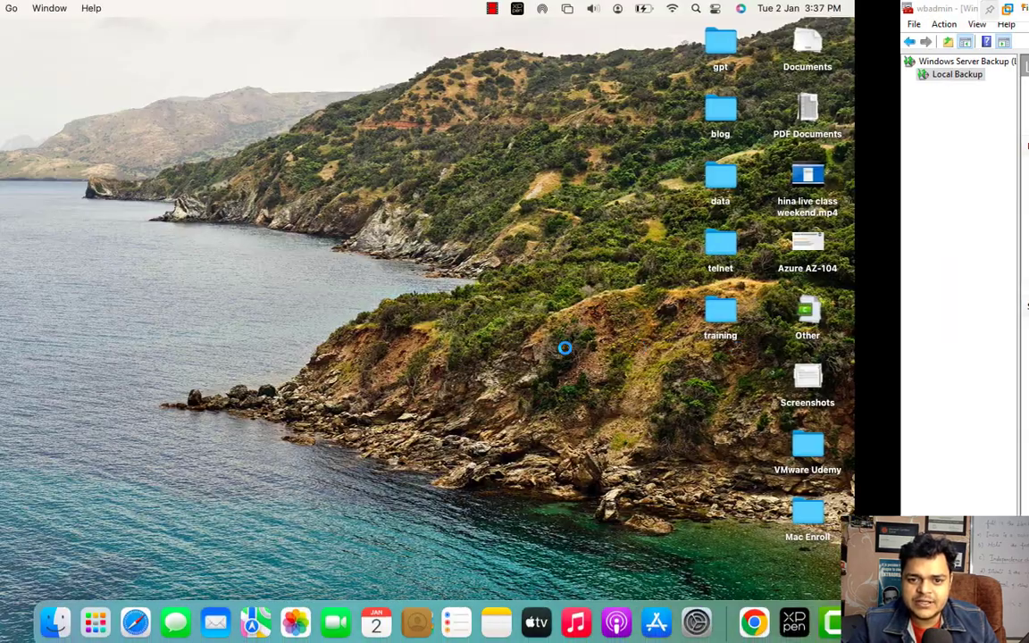
right_click(837, 628)
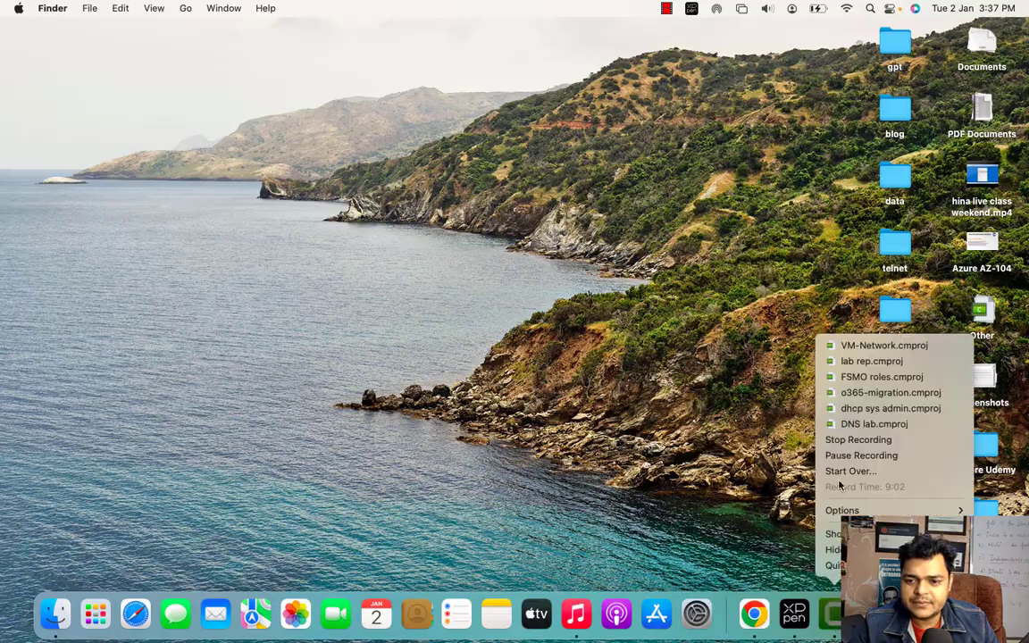
left_click(765, 411)
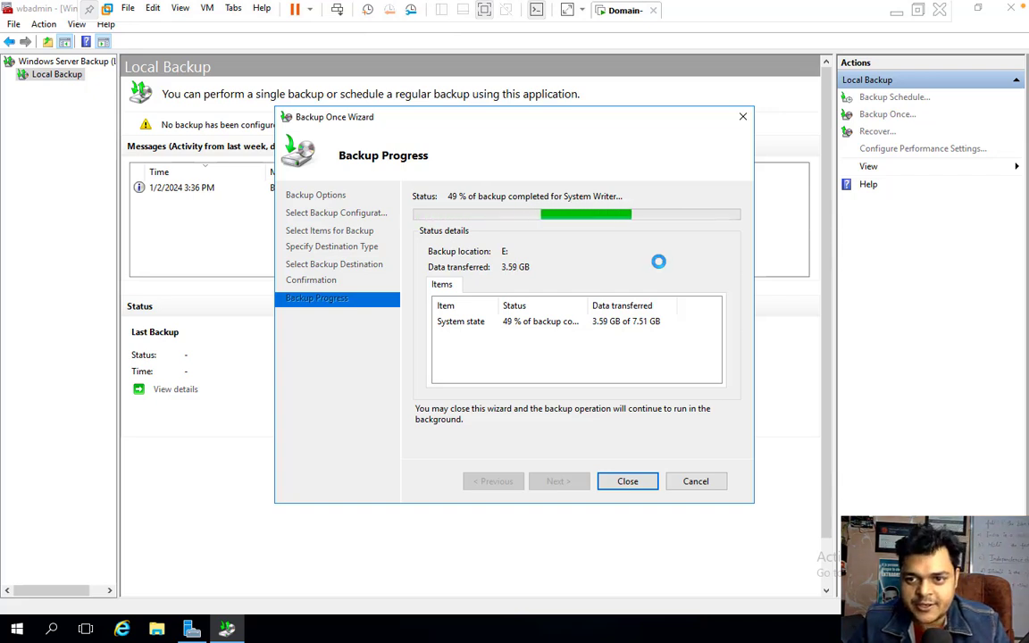
key("ctrl+Left")
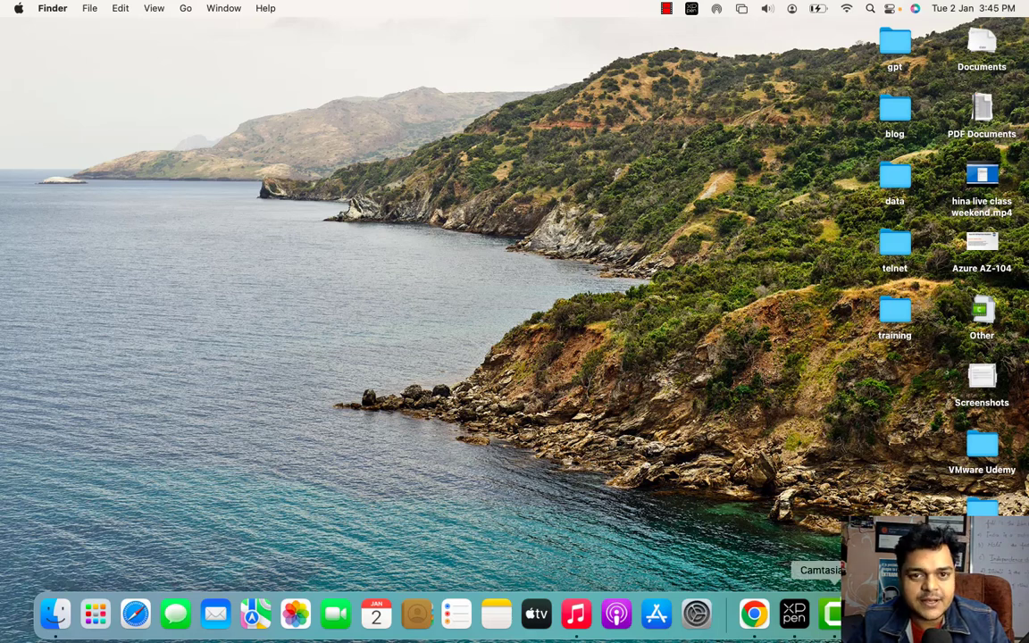
right_click(835, 625)
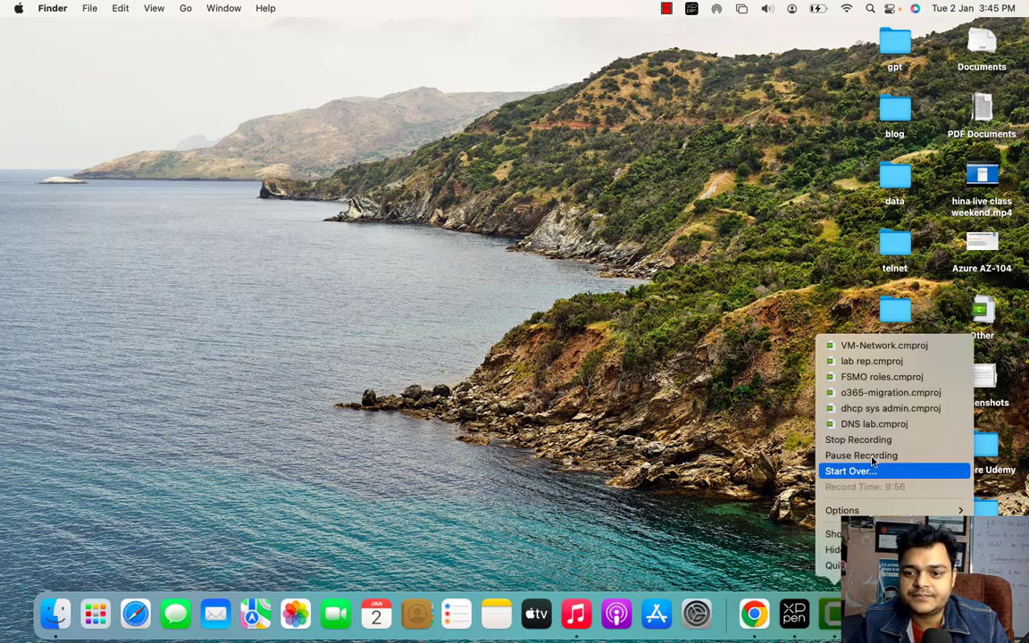